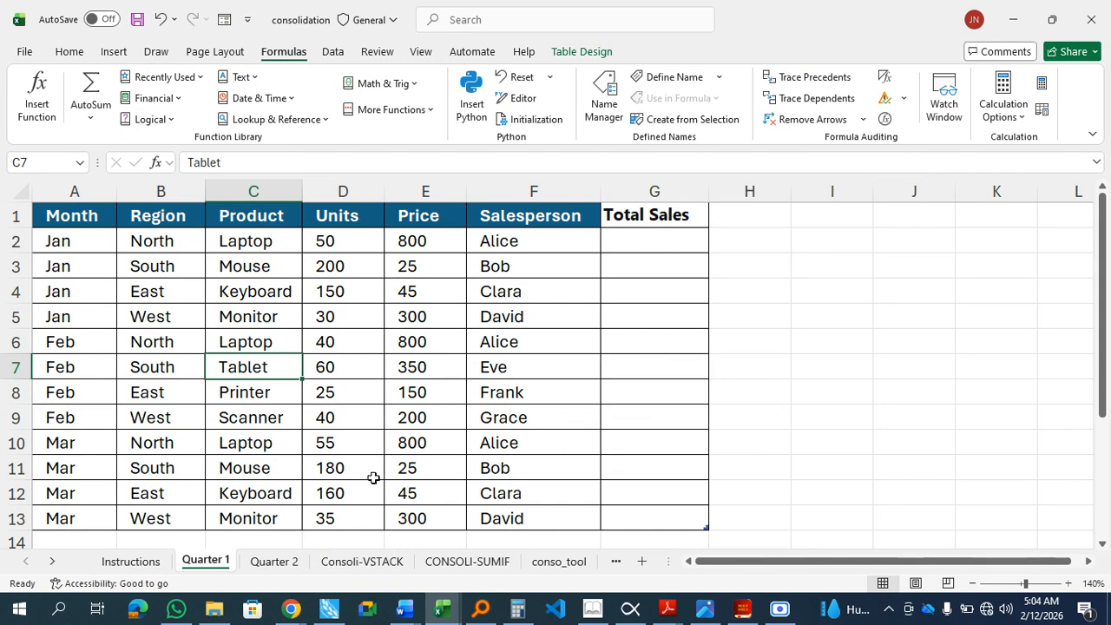
Step: Review the layout of the Consoli-VSTACK, Quarter 1 and Quarter 2 sheets, including the Total Sales column in Quarter 2
{"action": "left_click", "coordinate": [361, 562]}
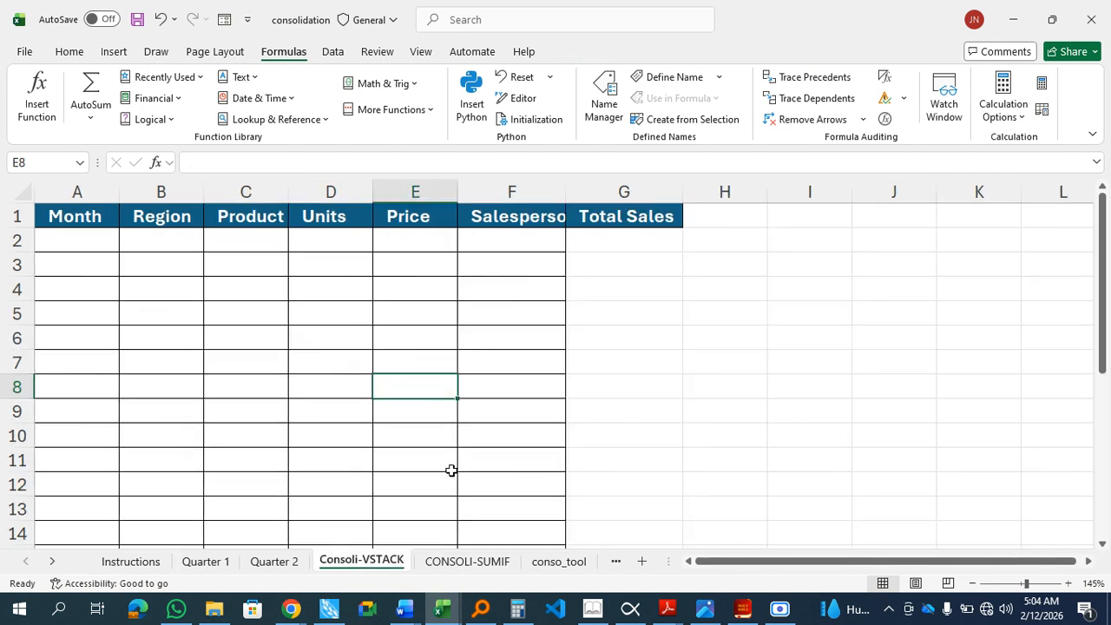
{"action": "left_click", "coordinate": [215, 564]}
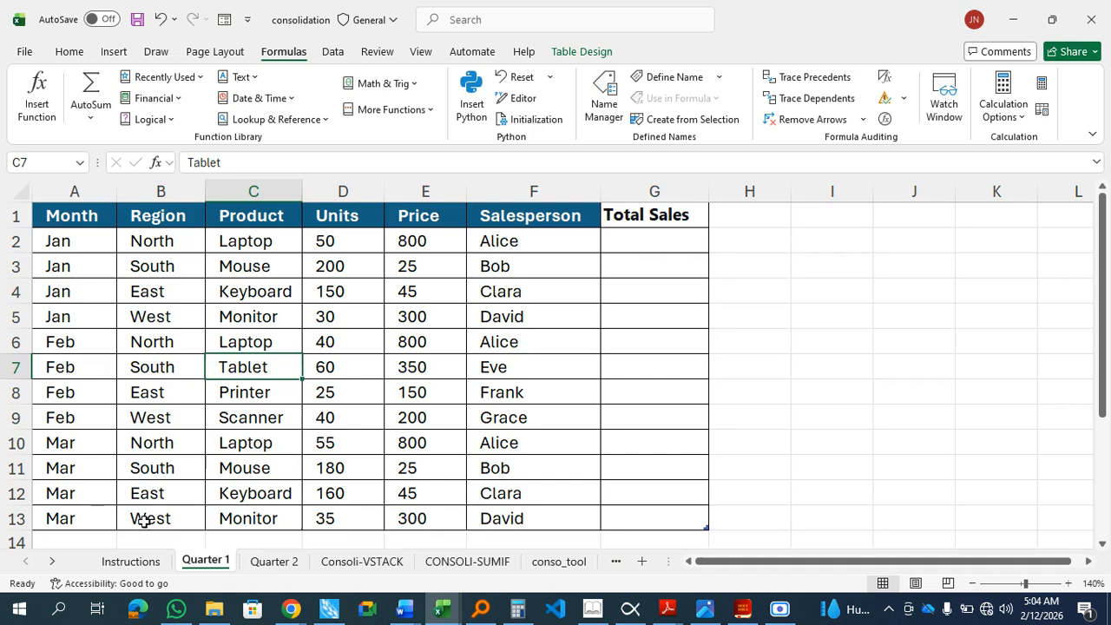
{"action": "left_click", "coordinate": [286, 569]}
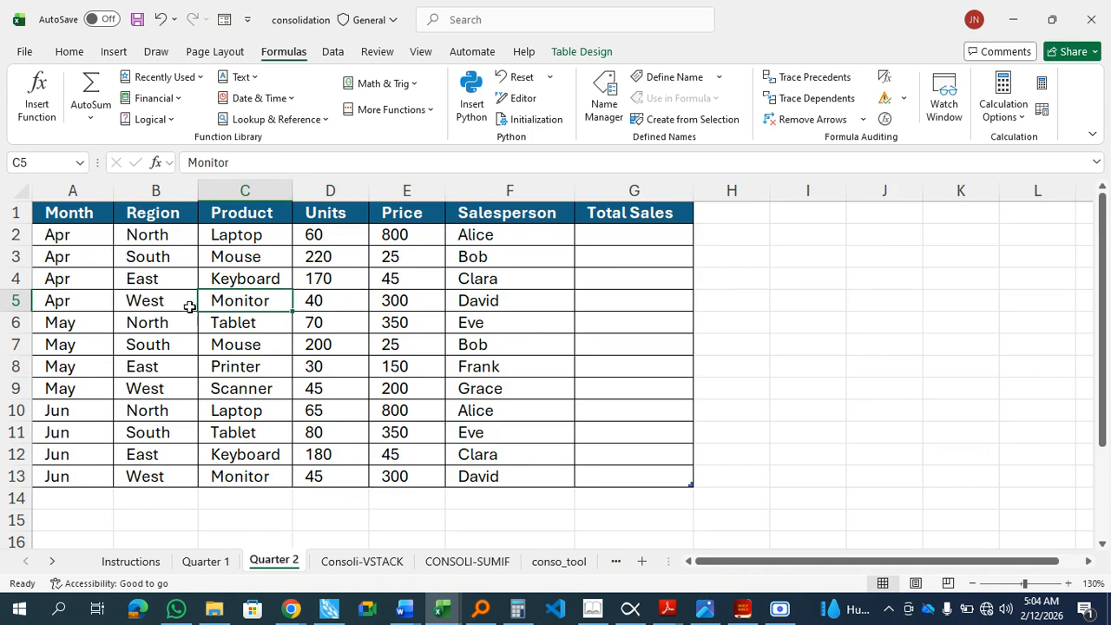
{"action": "left_click", "coordinate": [206, 562]}
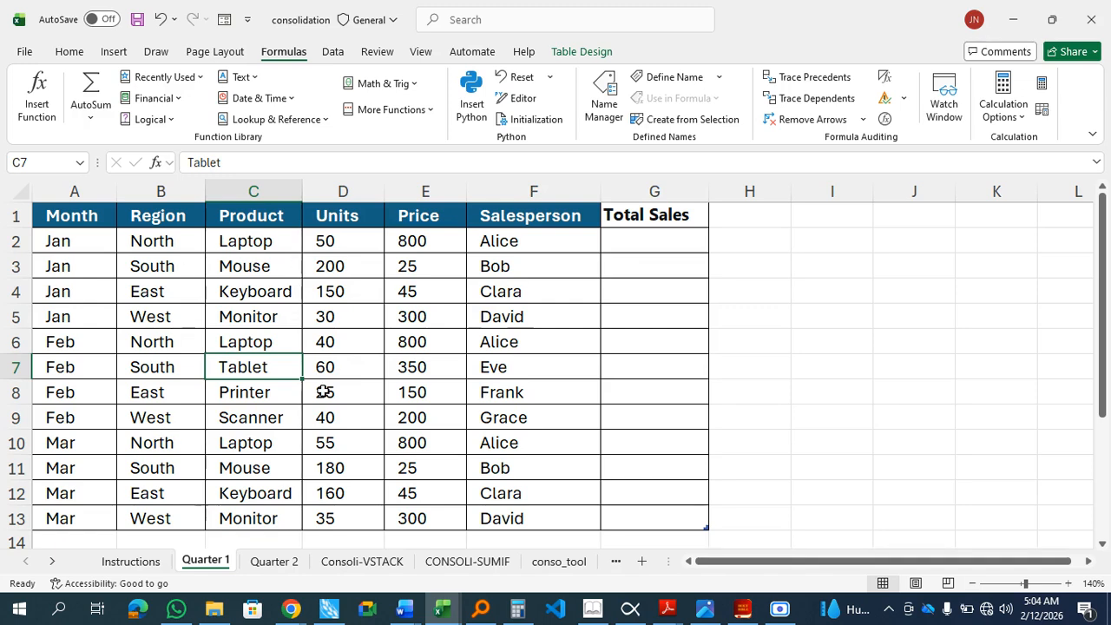
{"action": "left_click", "coordinate": [265, 562]}
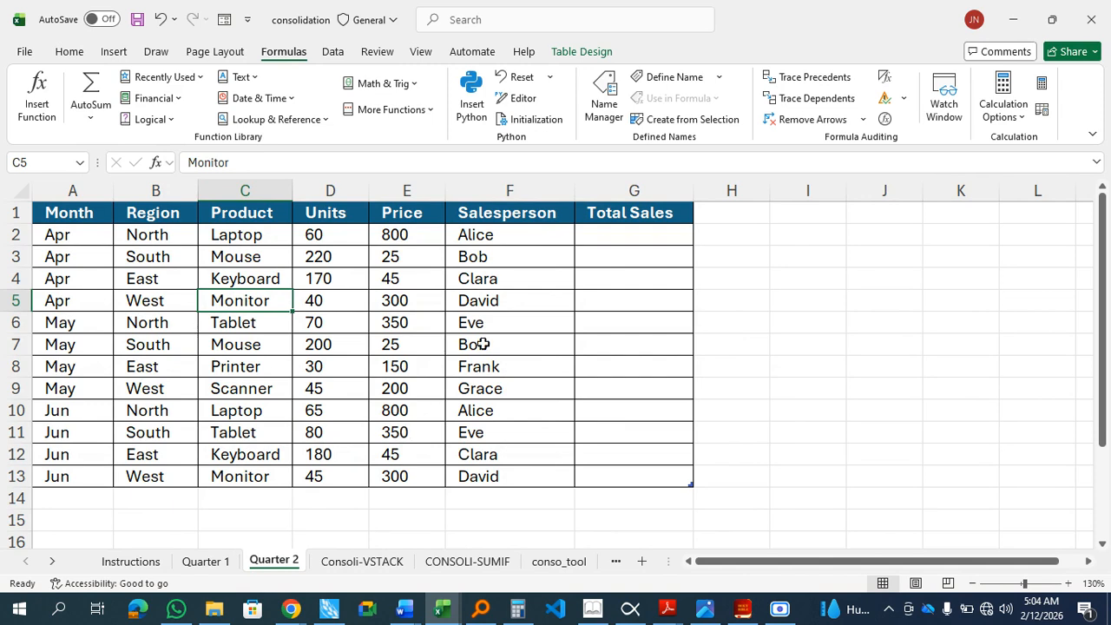
{"action": "left_click", "coordinate": [621, 236]}
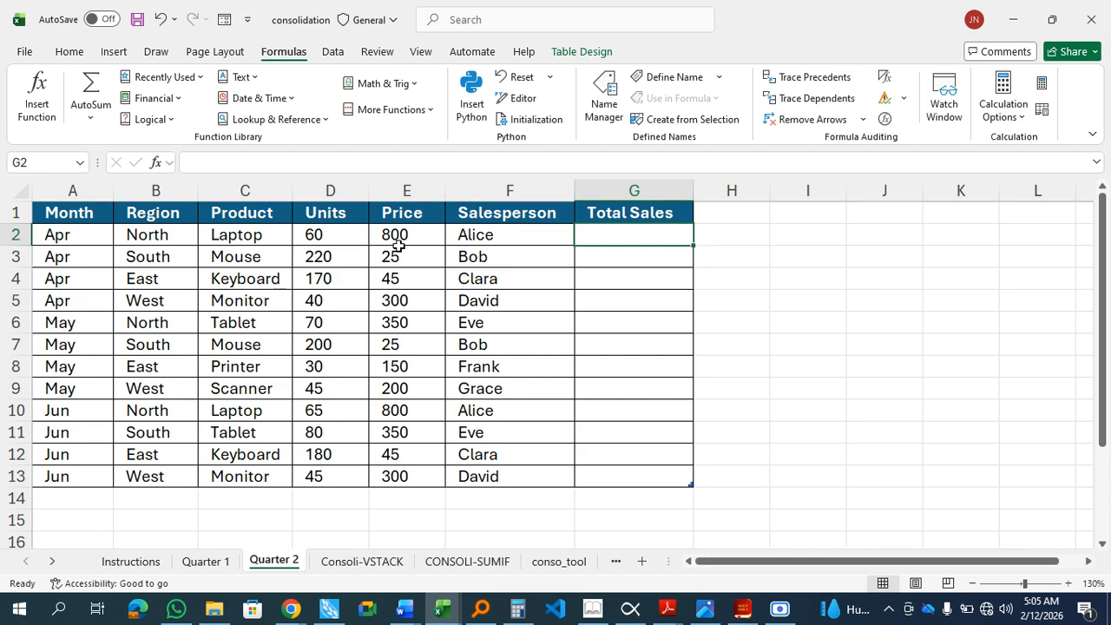
{"action": "left_click", "coordinate": [217, 564]}
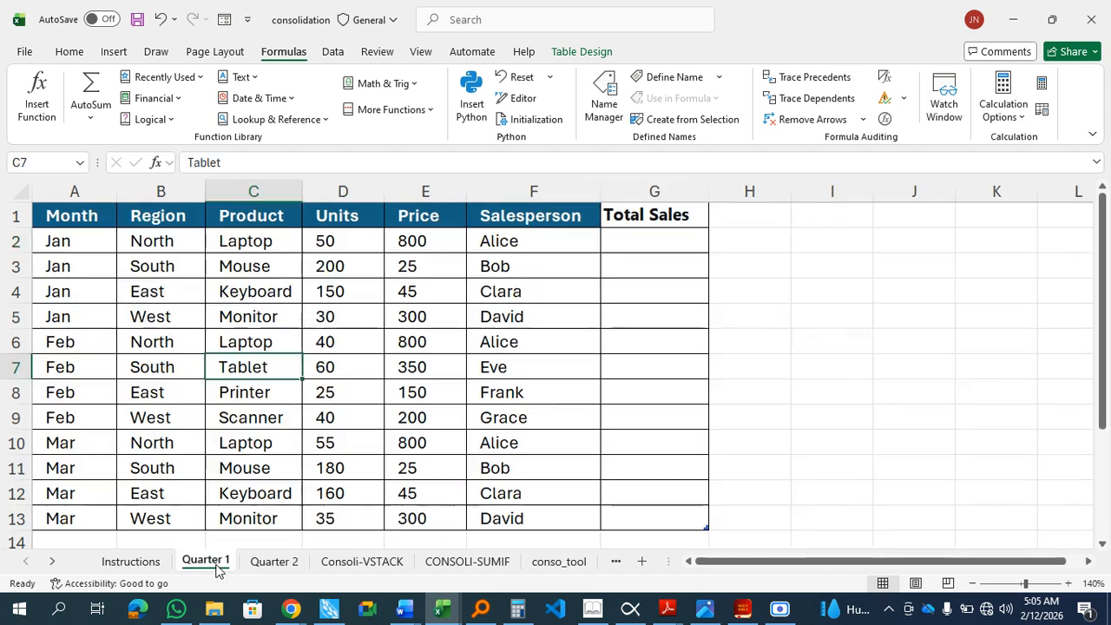
{"action": "left_click", "coordinate": [658, 240]}
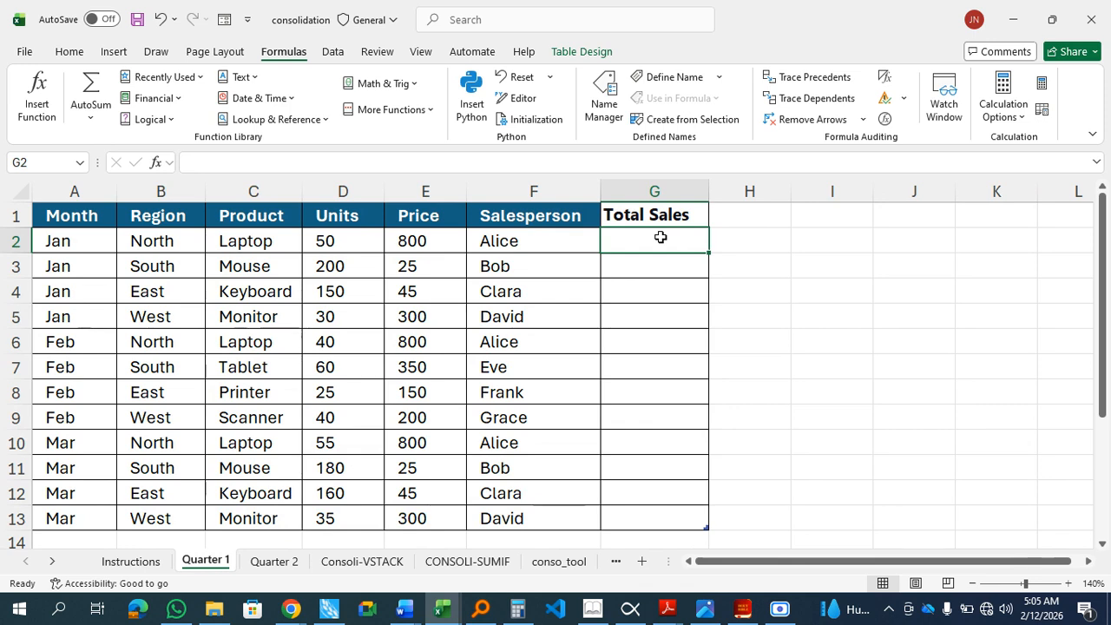
{"action": "type", "text": "="}
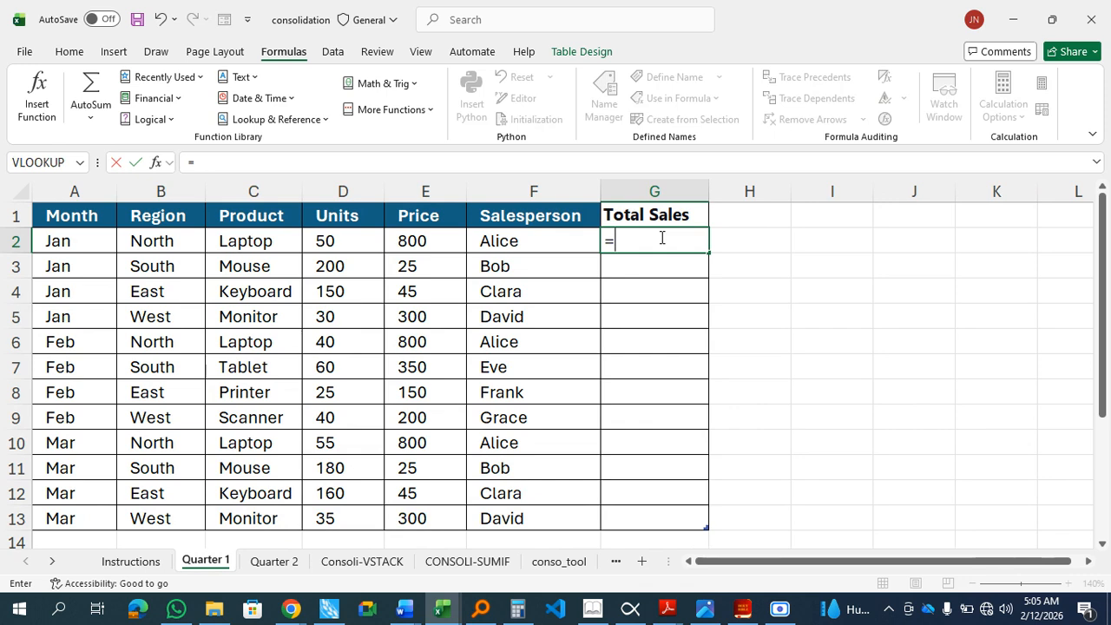
{"action": "left_click", "coordinate": [343, 240]}
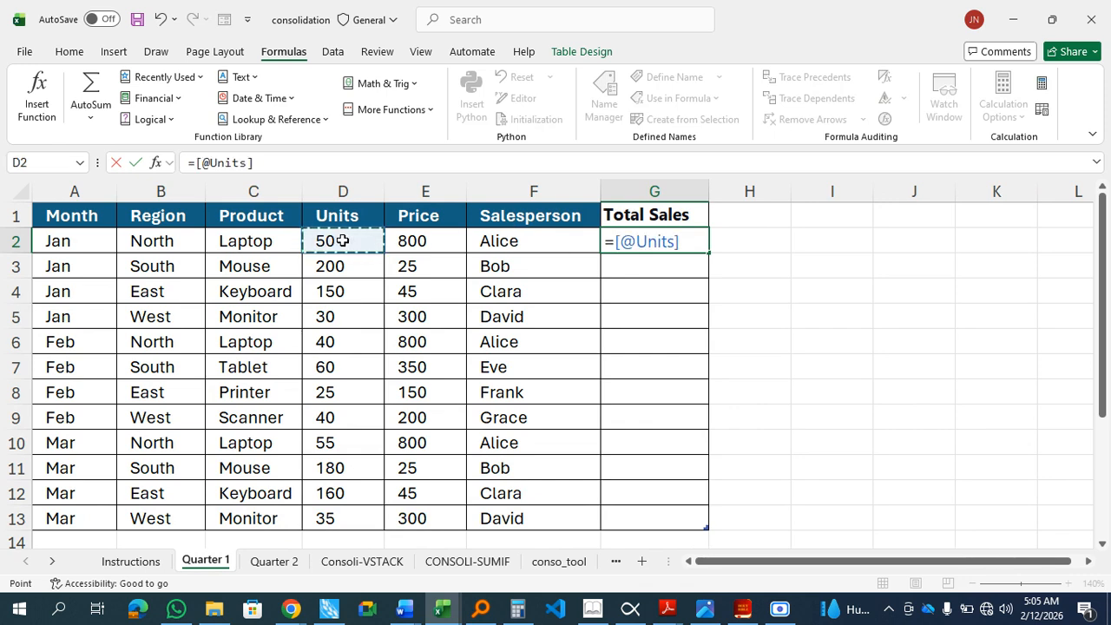
{"action": "type", "text": "*"}
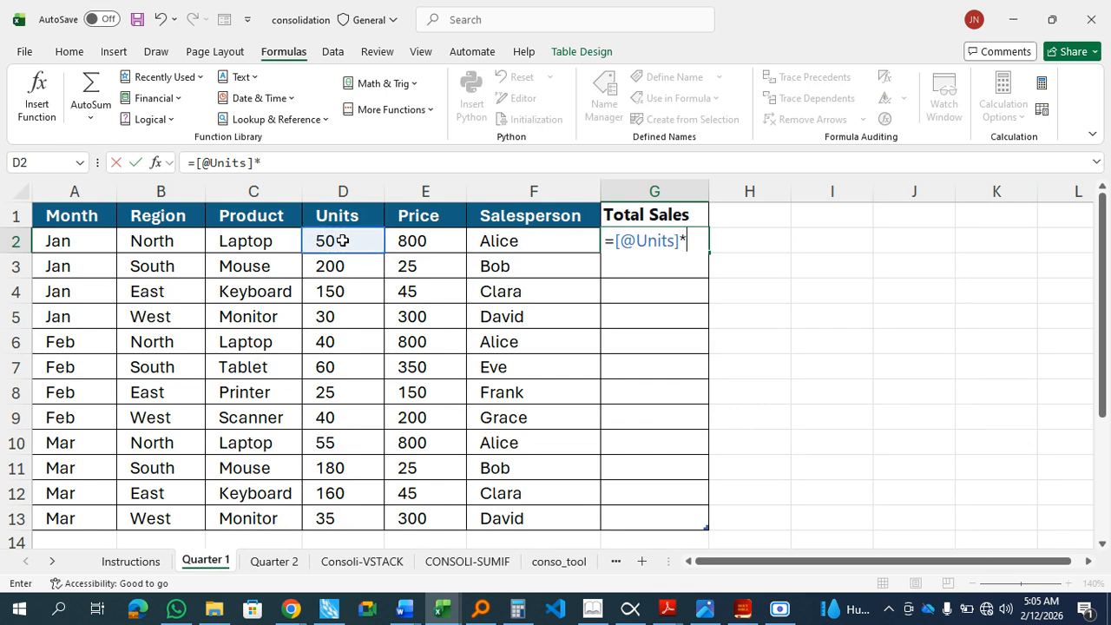
{"action": "left_click", "coordinate": [431, 239]}
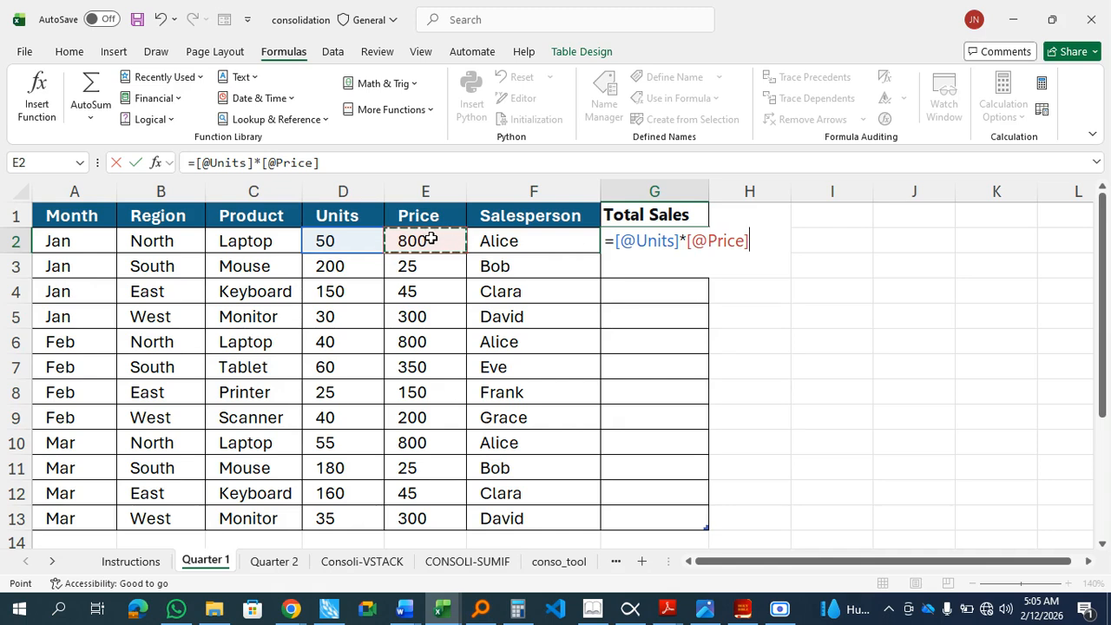
{"action": "key", "text": "Return"}
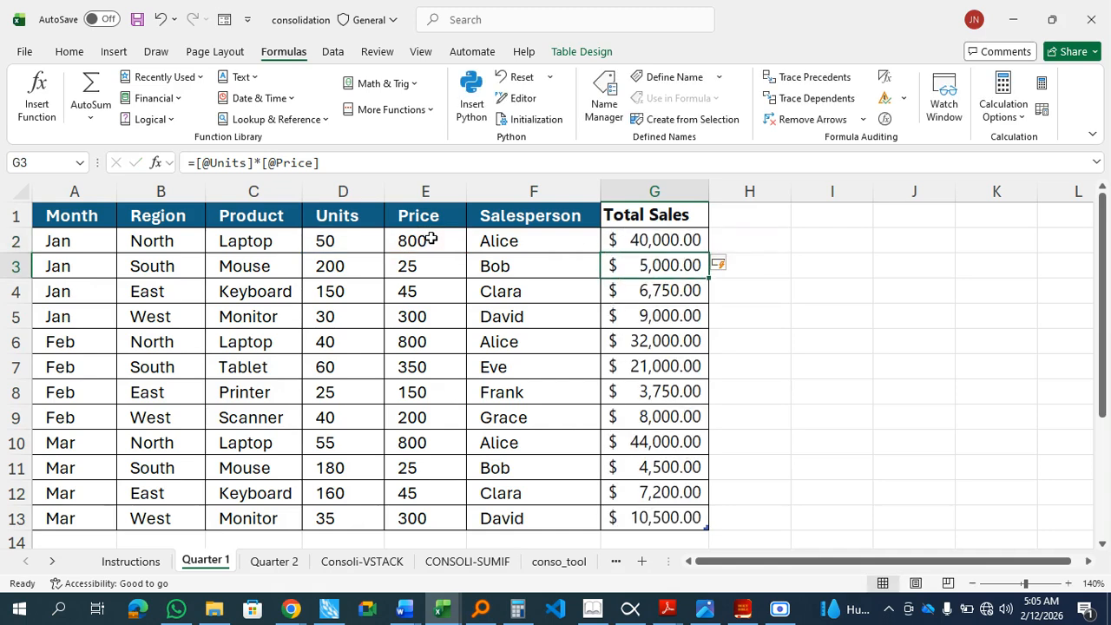
Step: Inspect the Total Sales formula in rows 2, 6 and 7 of the Quarter 1 table
{"action": "left_click", "coordinate": [647, 239]}
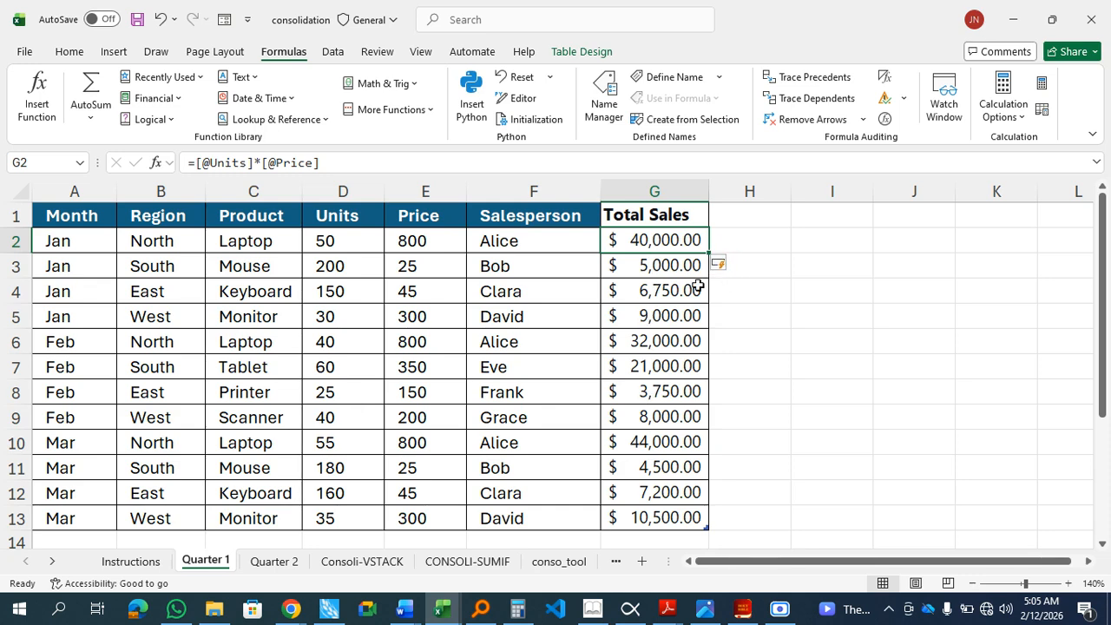
{"action": "left_click", "coordinate": [646, 359]}
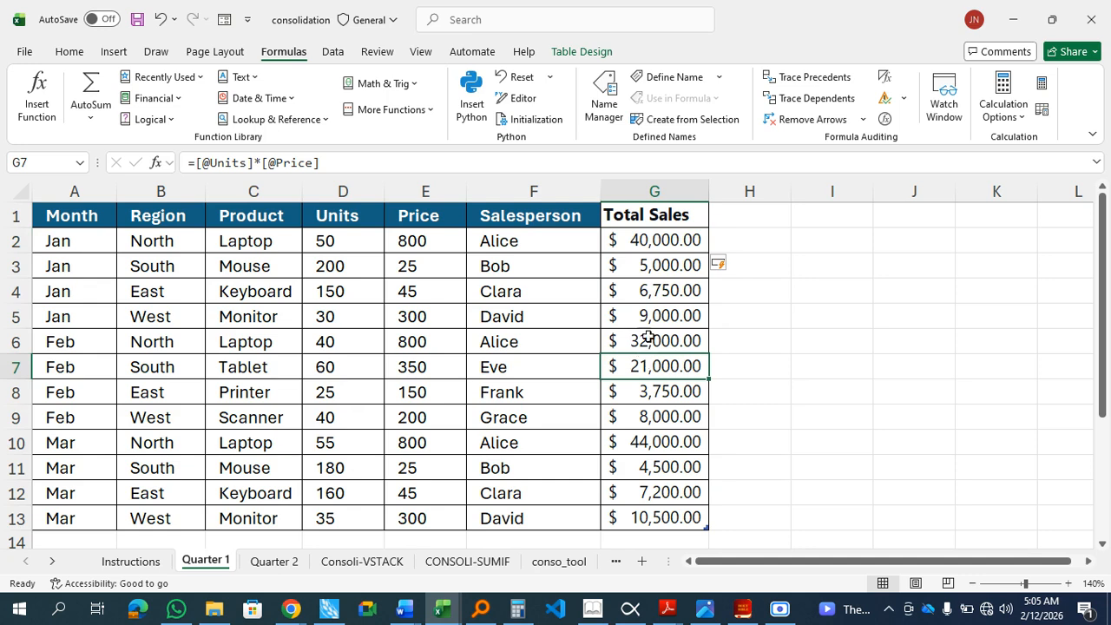
{"action": "left_click", "coordinate": [696, 243]}
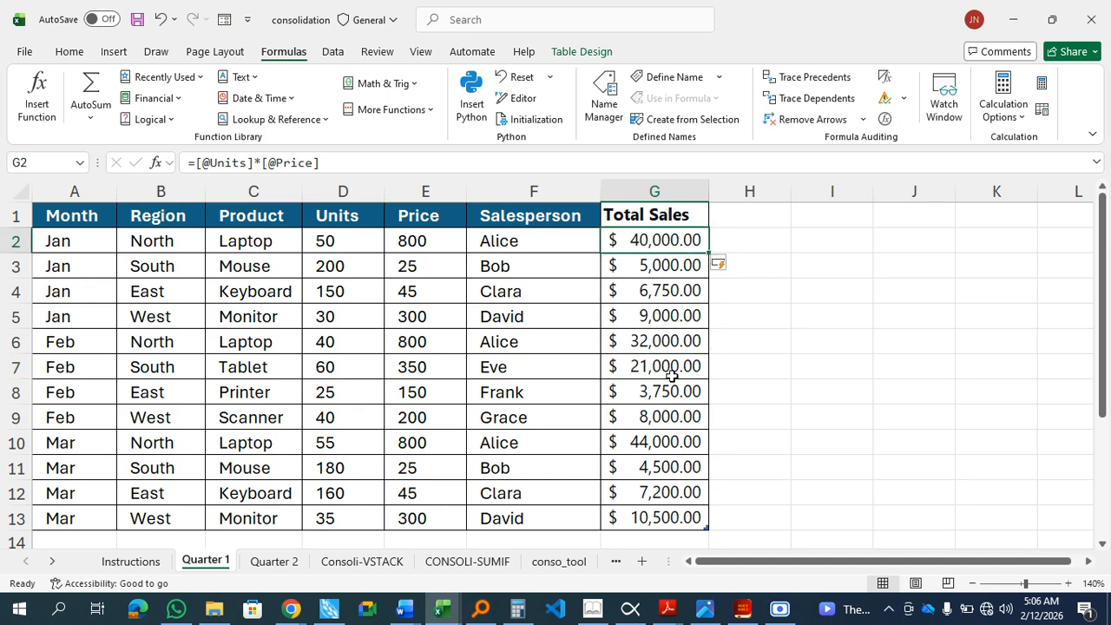
{"action": "left_click", "coordinate": [653, 351]}
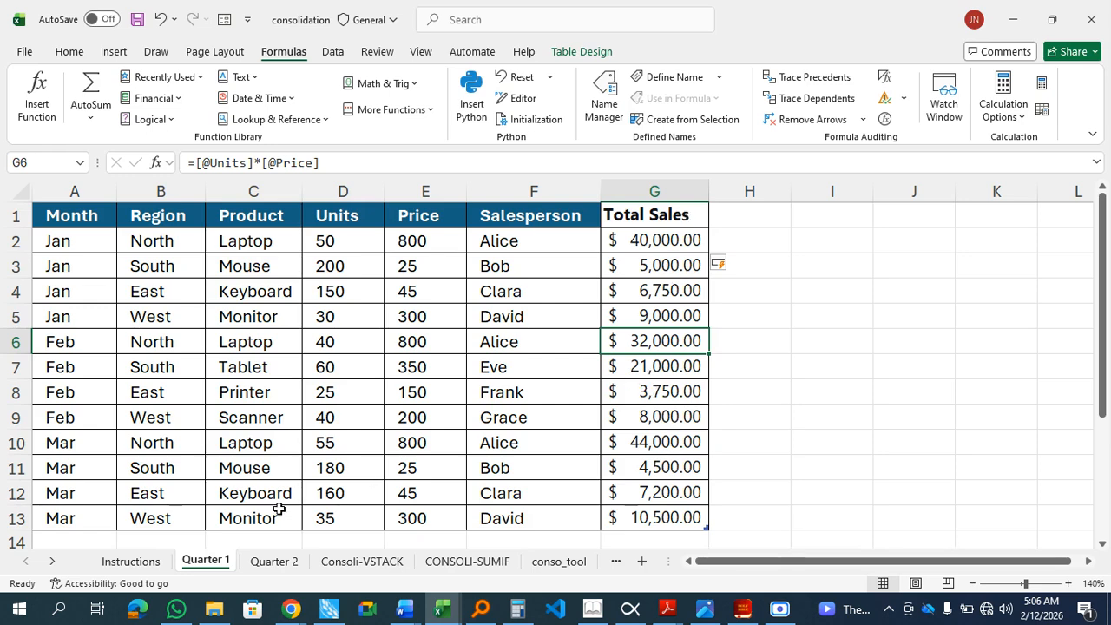
{"action": "left_click", "coordinate": [274, 562]}
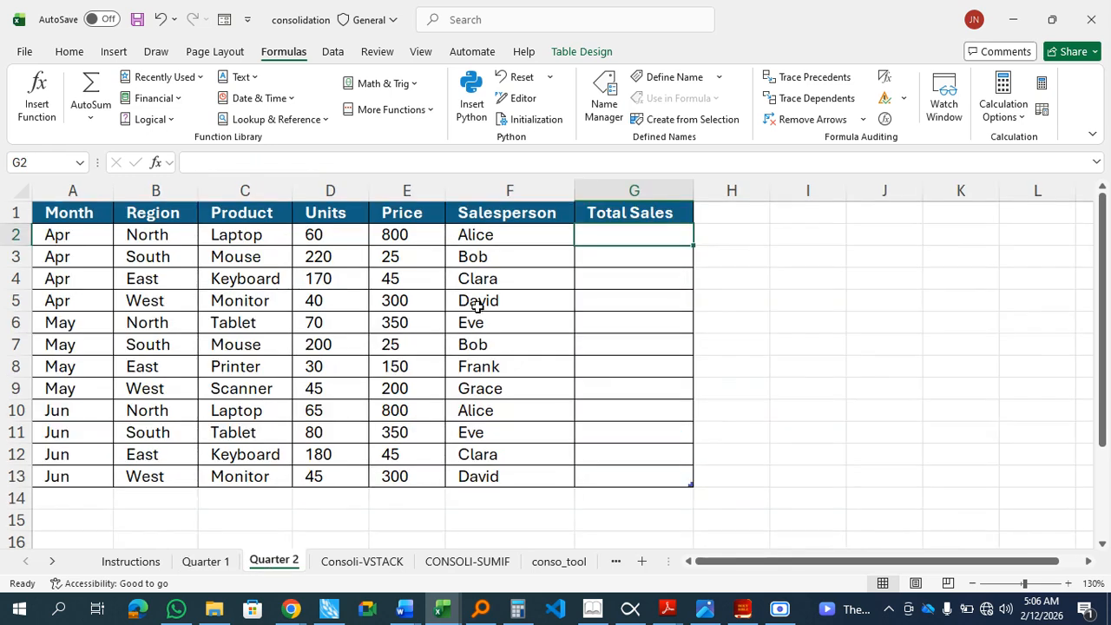
{"action": "left_click", "coordinate": [608, 235]}
{"action": "type", "text": "="}
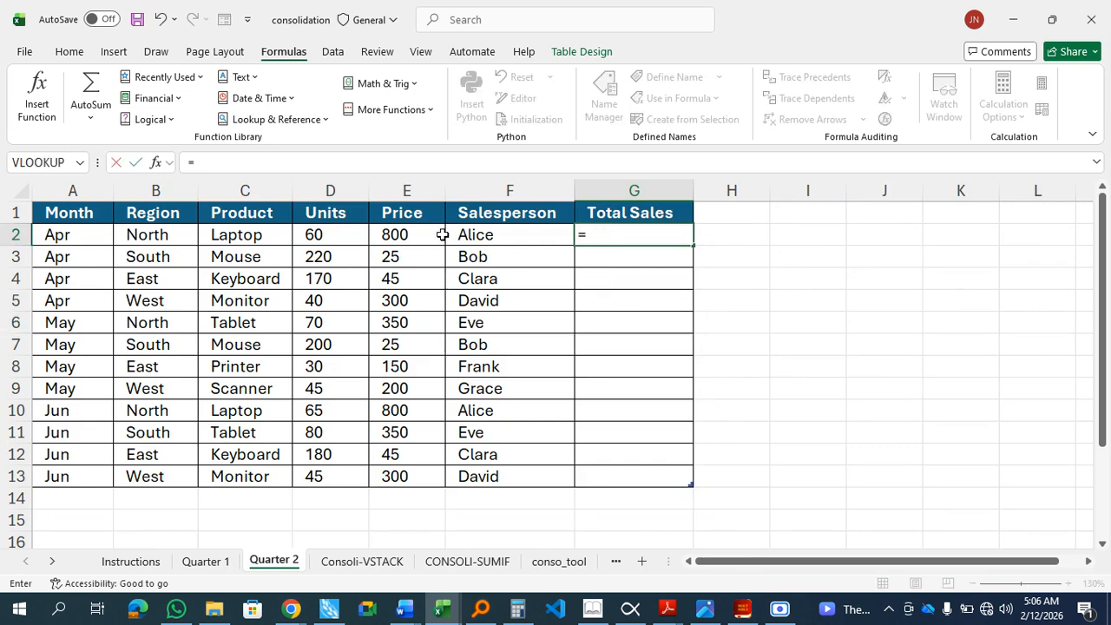
{"action": "left_click", "coordinate": [354, 228]}
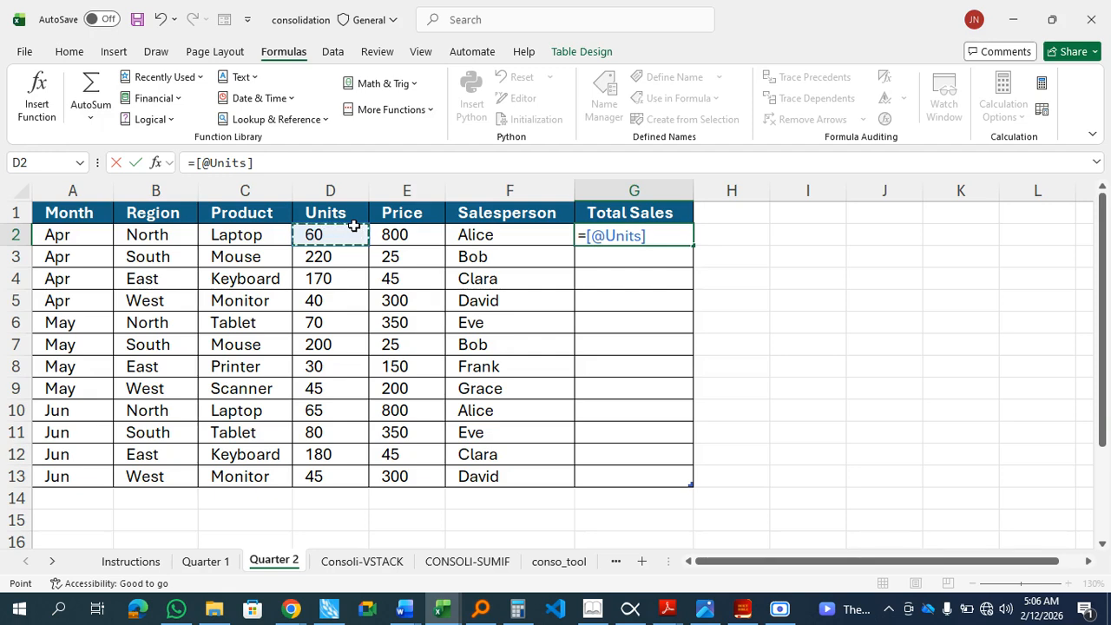
{"action": "type", "text": "*"}
{"action": "left_click", "coordinate": [408, 231]}
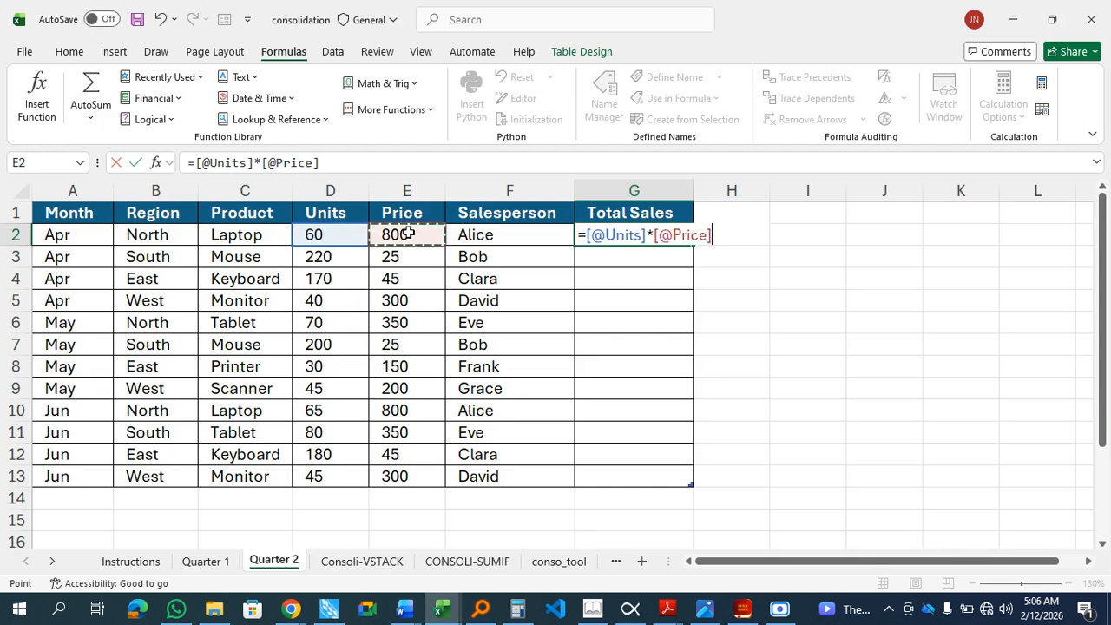
{"action": "key", "text": "Return"}
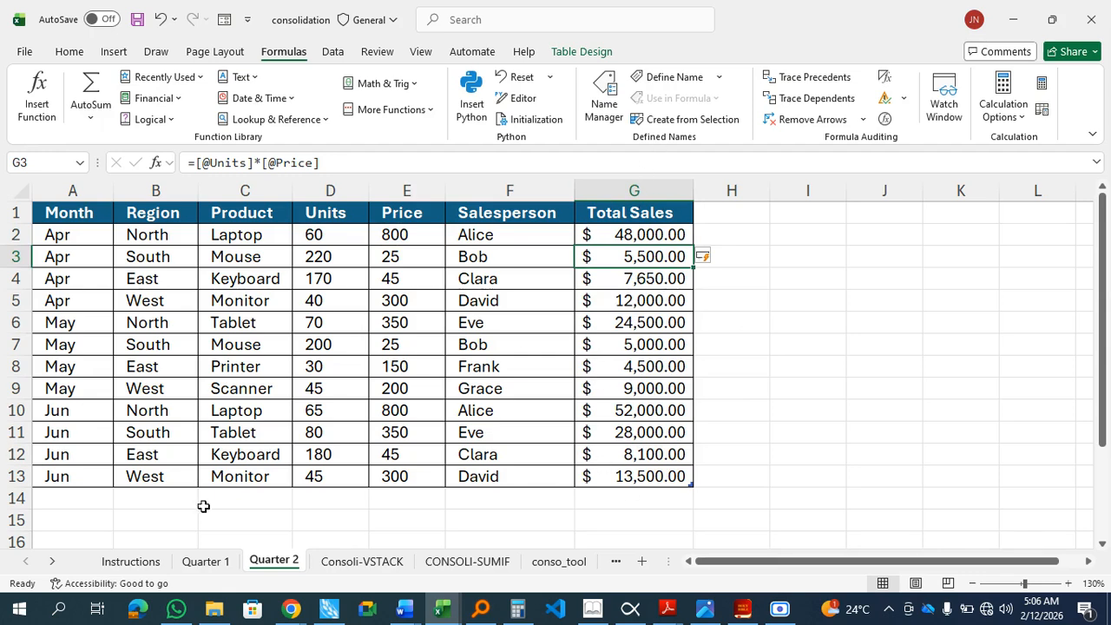
Step: Compare the column layout of the Consoli-VSTACK sheet with the Quarter 1 table
{"action": "left_click", "coordinate": [356, 562]}
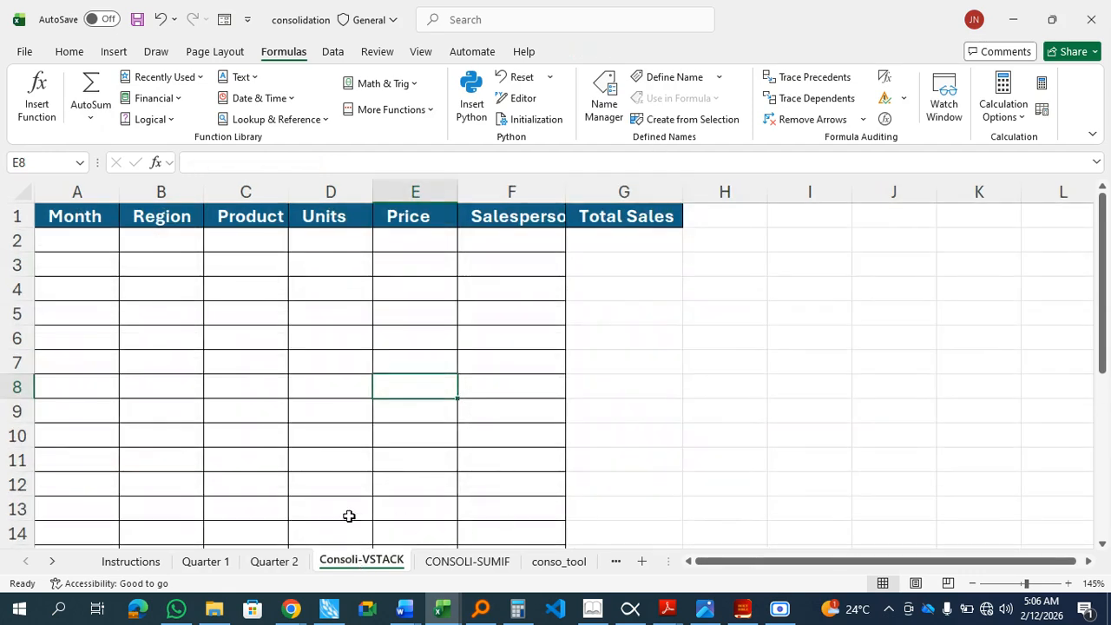
{"action": "left_click", "coordinate": [645, 310]}
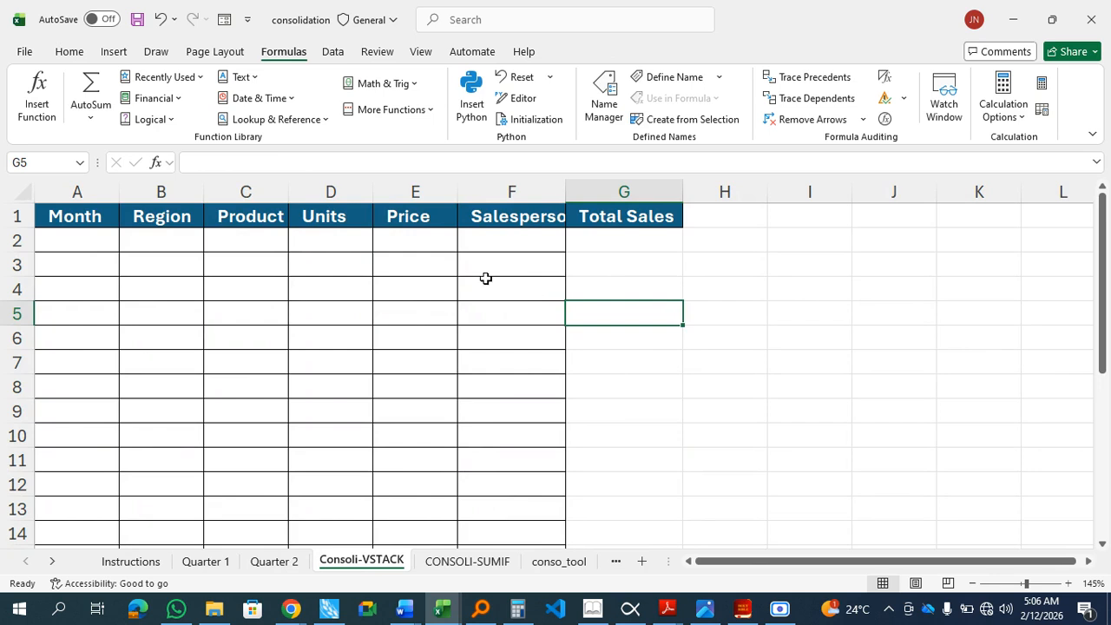
{"action": "left_click", "coordinate": [415, 314]}
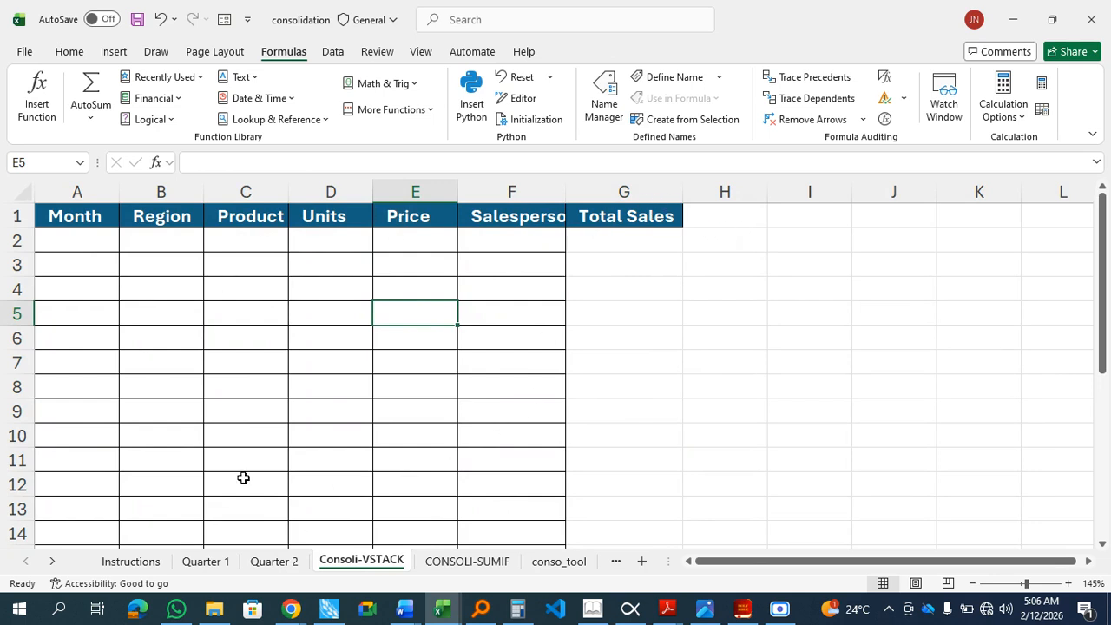
{"action": "left_click", "coordinate": [206, 562]}
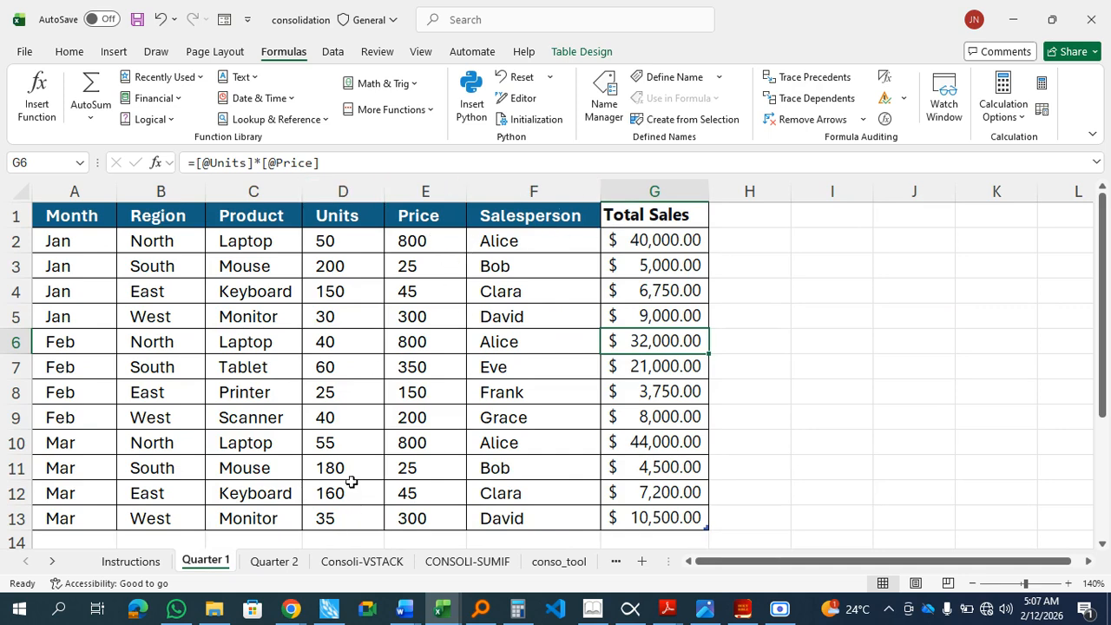
{"action": "left_click", "coordinate": [353, 564]}
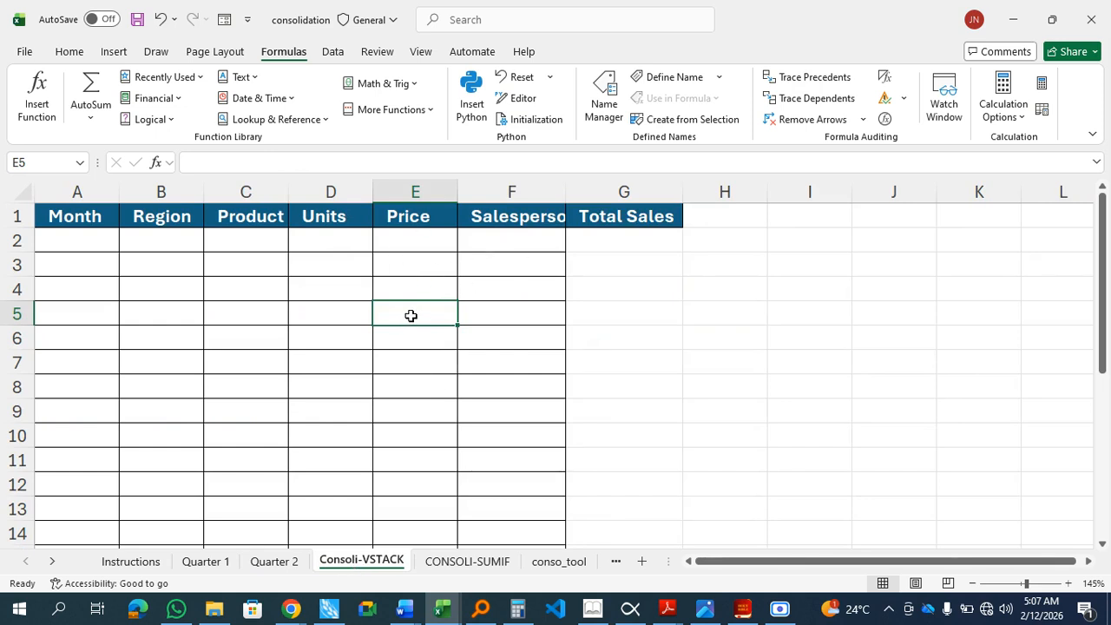
{"action": "left_click", "coordinate": [92, 242]}
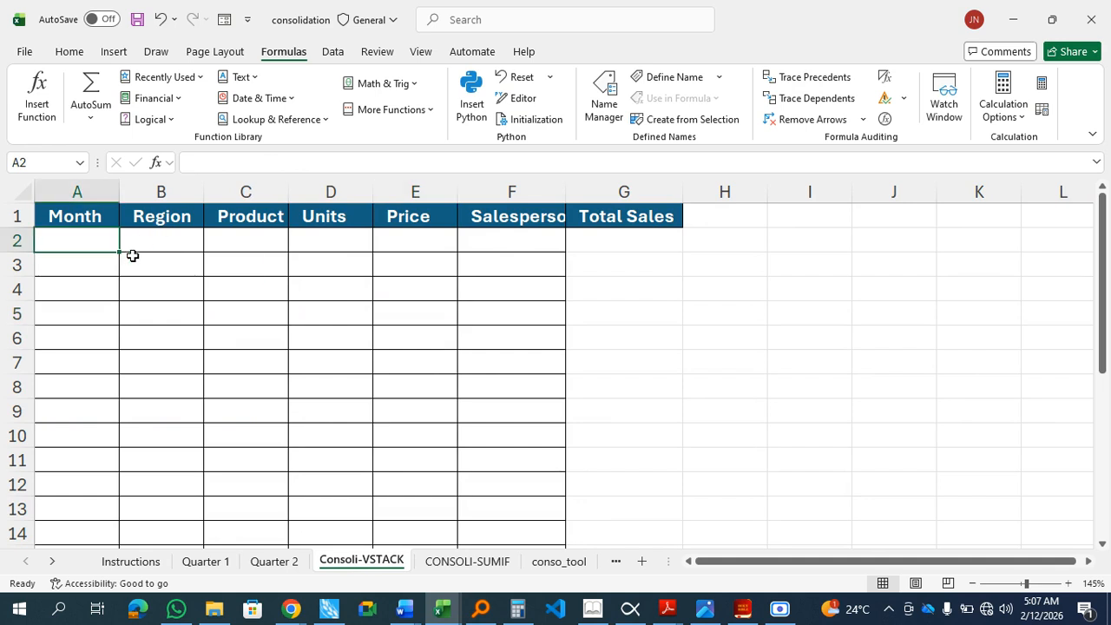
{"action": "type", "text": "="}
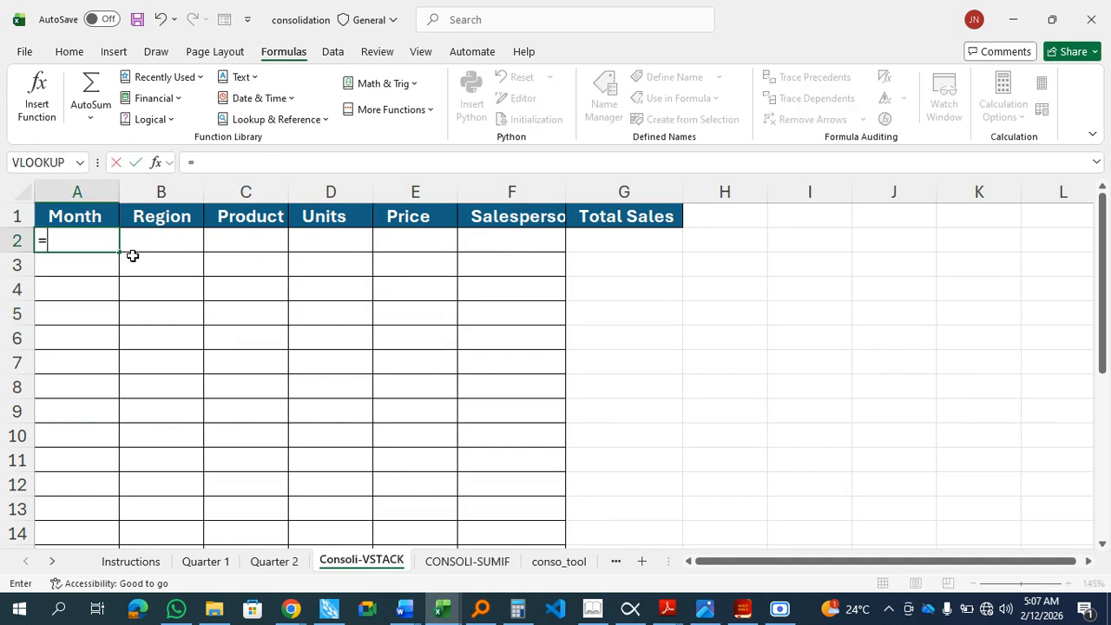
{"action": "type", "text": "vsta"}
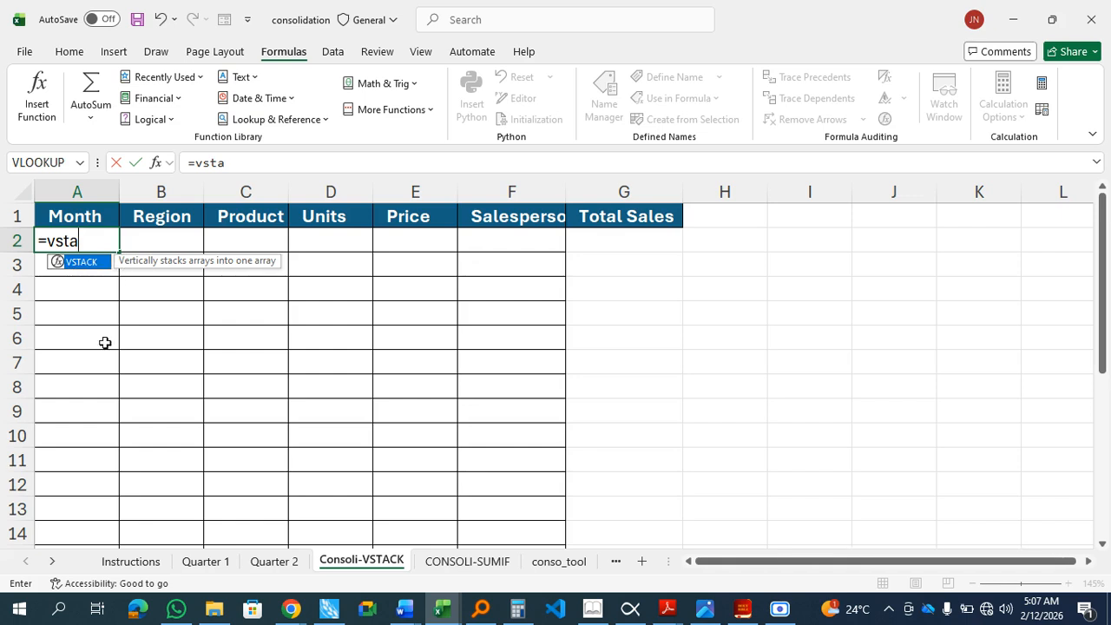
{"action": "type", "text": "ck("}
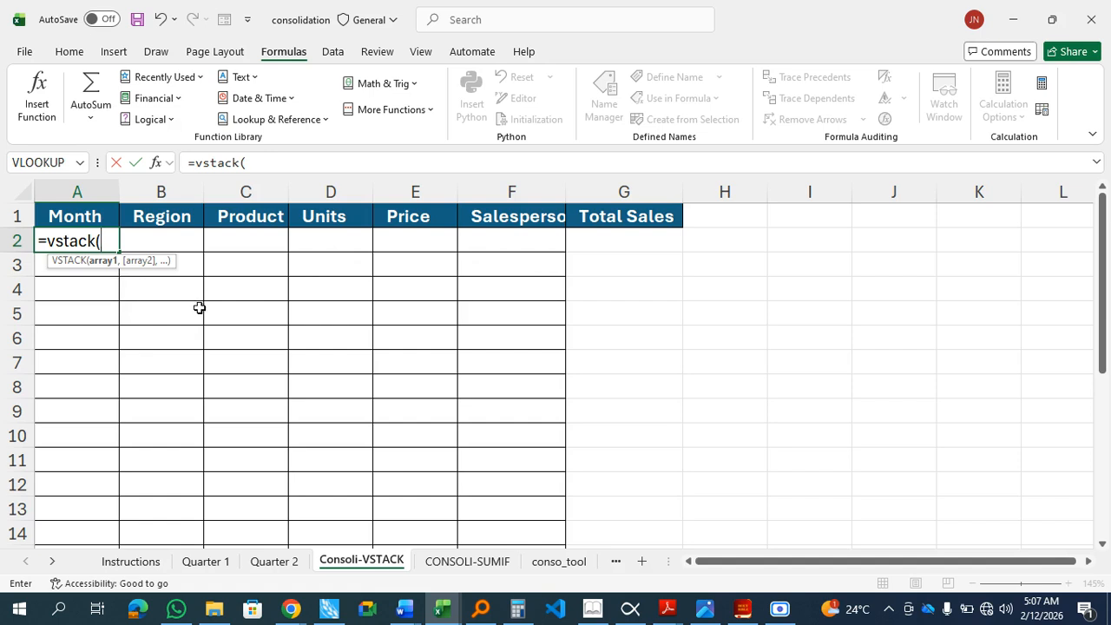
{"action": "key", "text": "BackSpace"}
{"action": "key", "text": "BackSpace"}
{"action": "key", "text": "BackSpace"}
{"action": "key", "text": "BackSpace"}
{"action": "key", "text": "BackSpace"}
{"action": "key", "text": "BackSpace"}
{"action": "key", "text": "BackSpace"}
{"action": "key", "text": "BackSpace"}
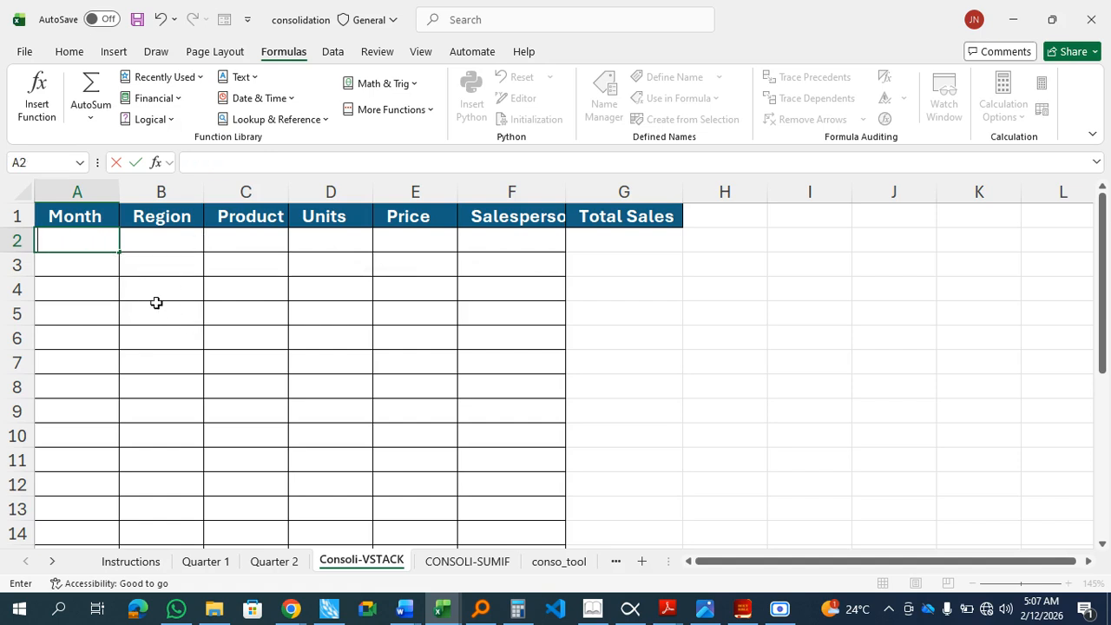
{"action": "left_click", "coordinate": [151, 316]}
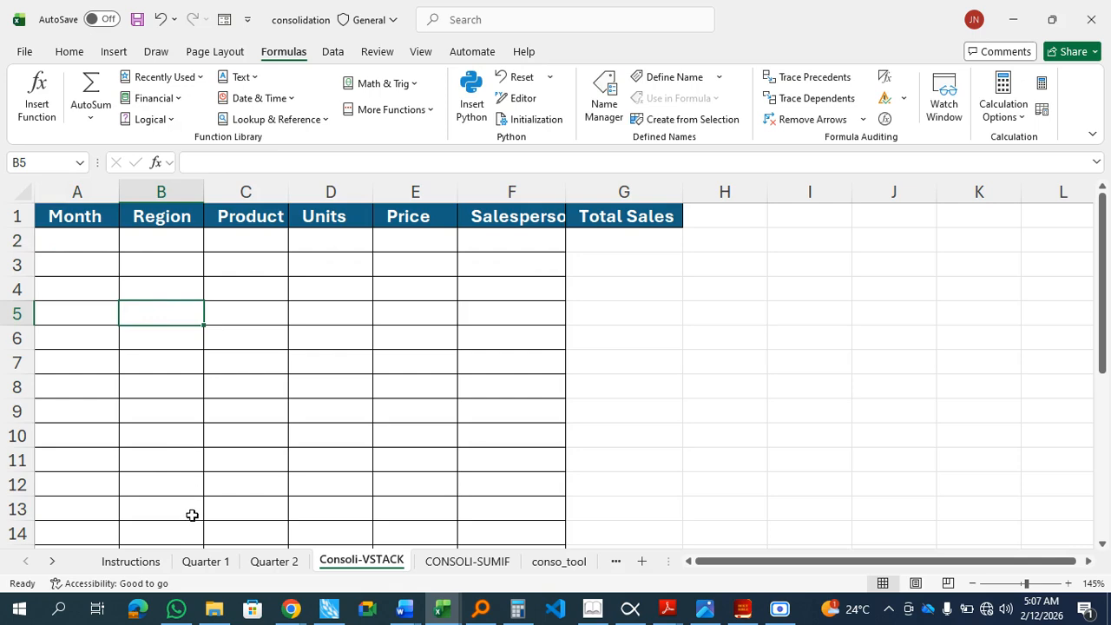
Step: Check which ranges the named tables Quarter1 and Quarter2 cover by selecting each one by its name
{"action": "left_click", "coordinate": [205, 563]}
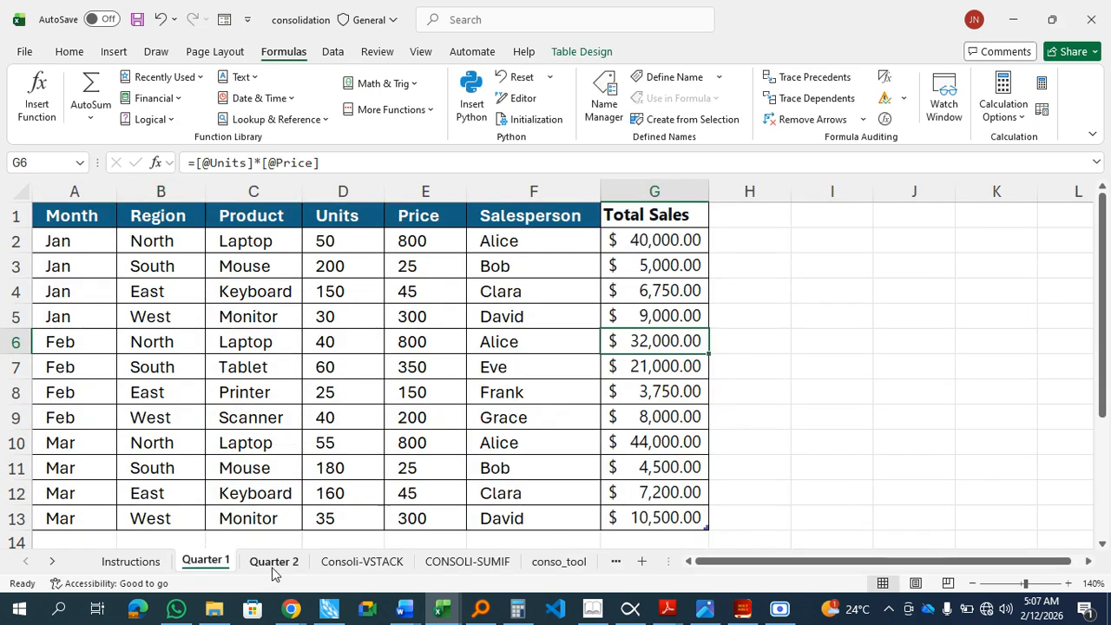
{"action": "left_click", "coordinate": [80, 164]}
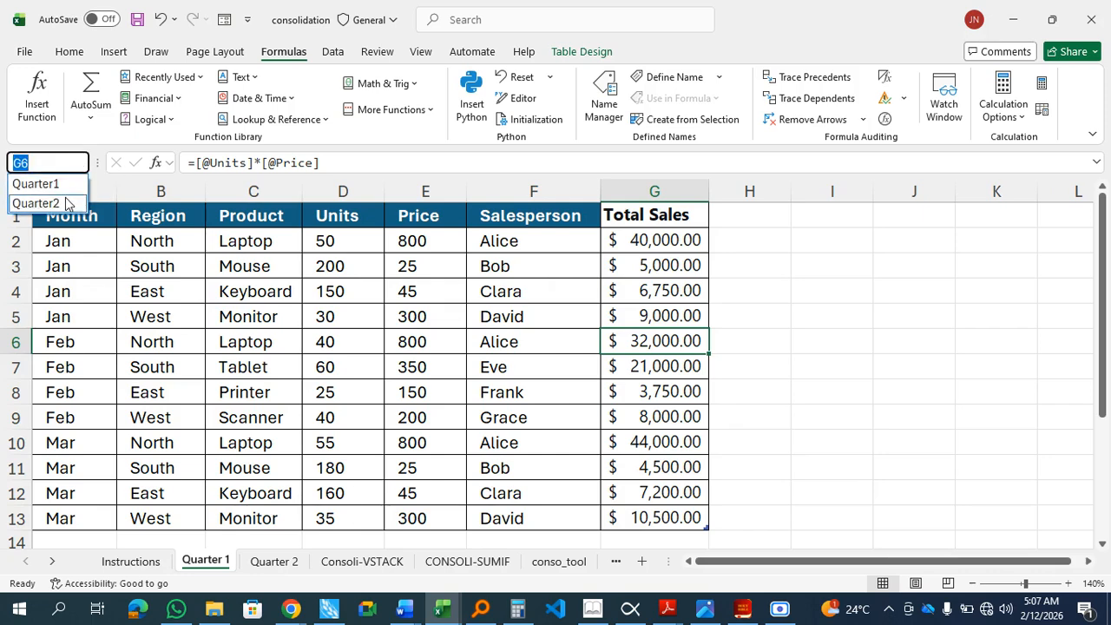
{"action": "left_click", "coordinate": [65, 184]}
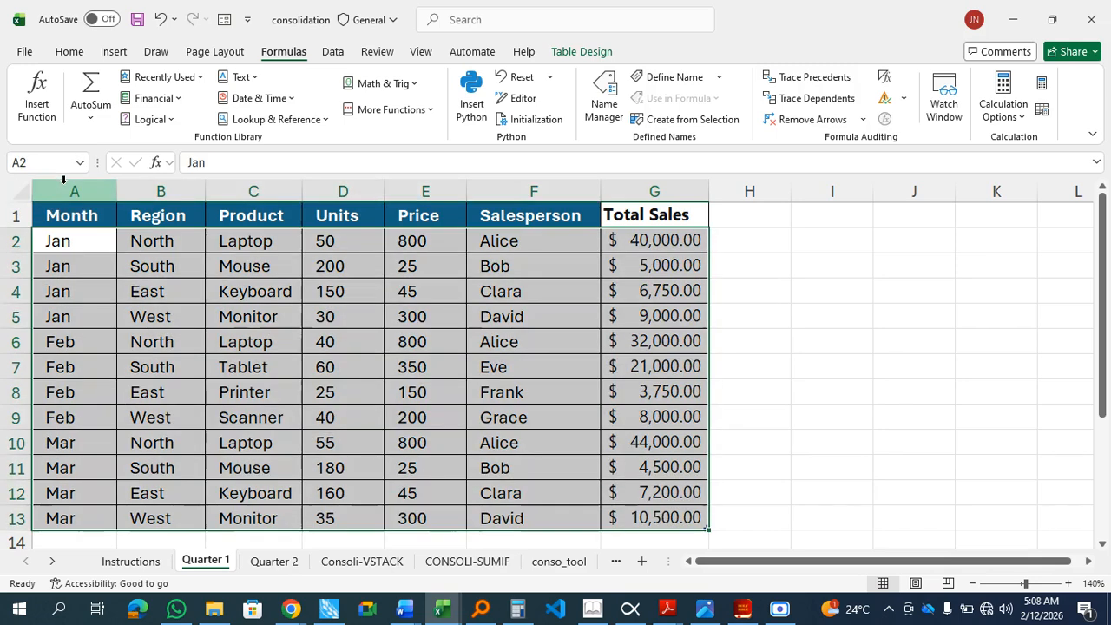
{"action": "left_click", "coordinate": [81, 164]}
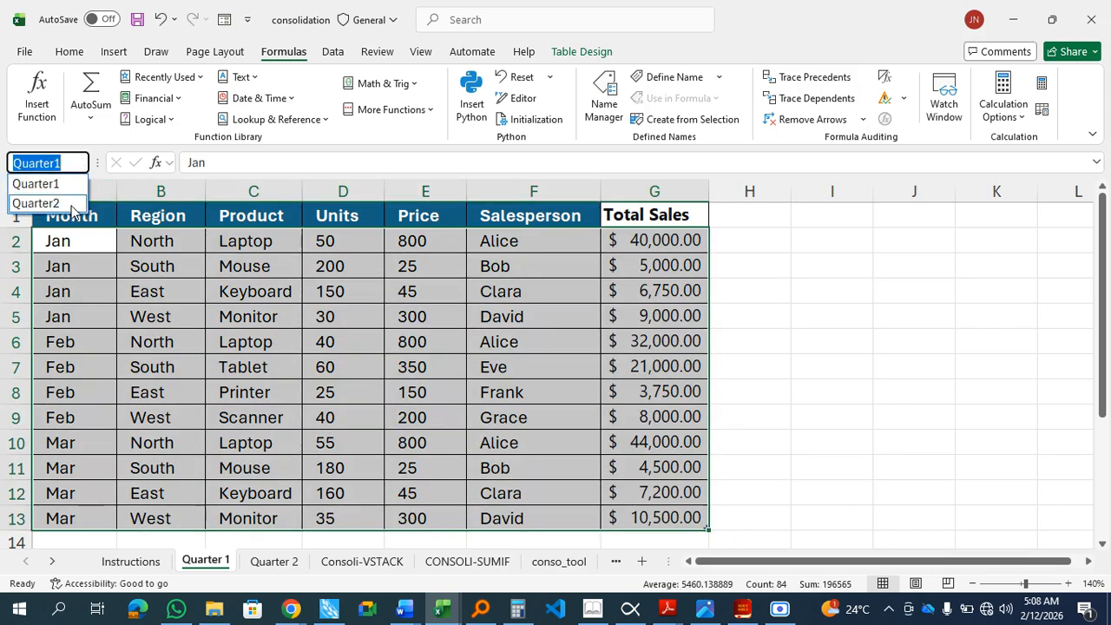
{"action": "left_click", "coordinate": [72, 206]}
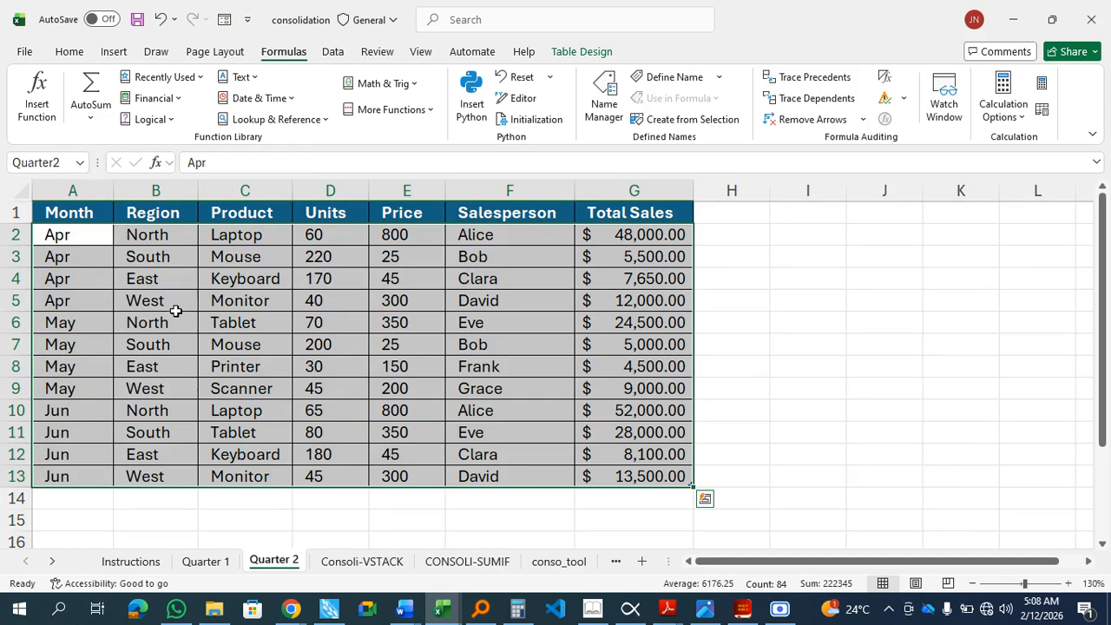
Step: Stack both quarterly tables in the Consoli-VSTACK sheet by entering =VSTACK(Quarter1,Quarter2) in A2
{"action": "left_click", "coordinate": [362, 563]}
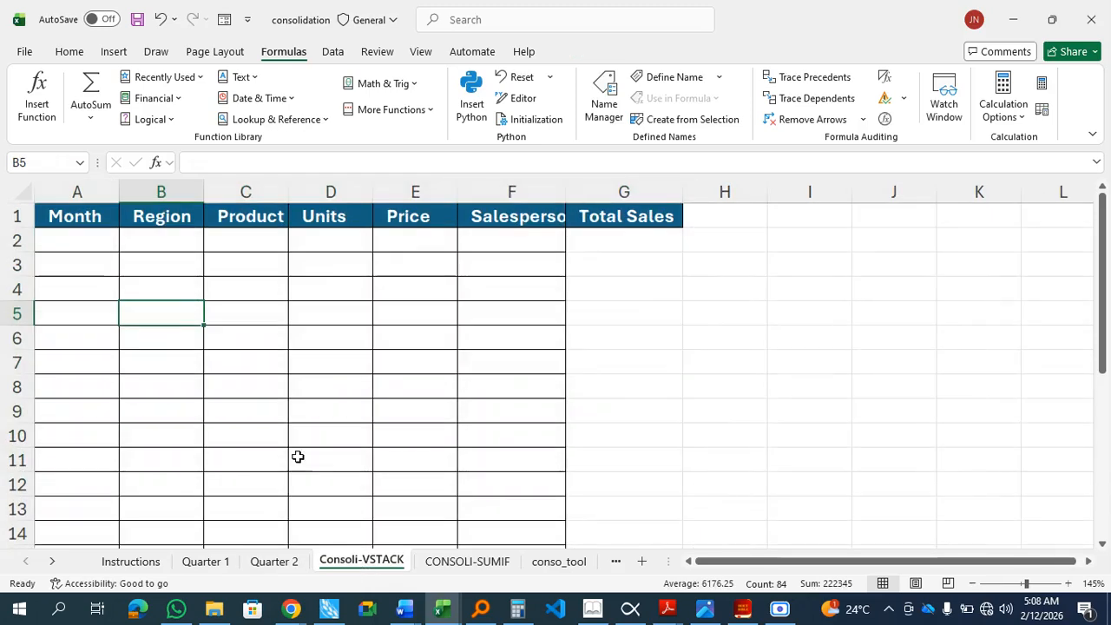
{"action": "left_click", "coordinate": [219, 373]}
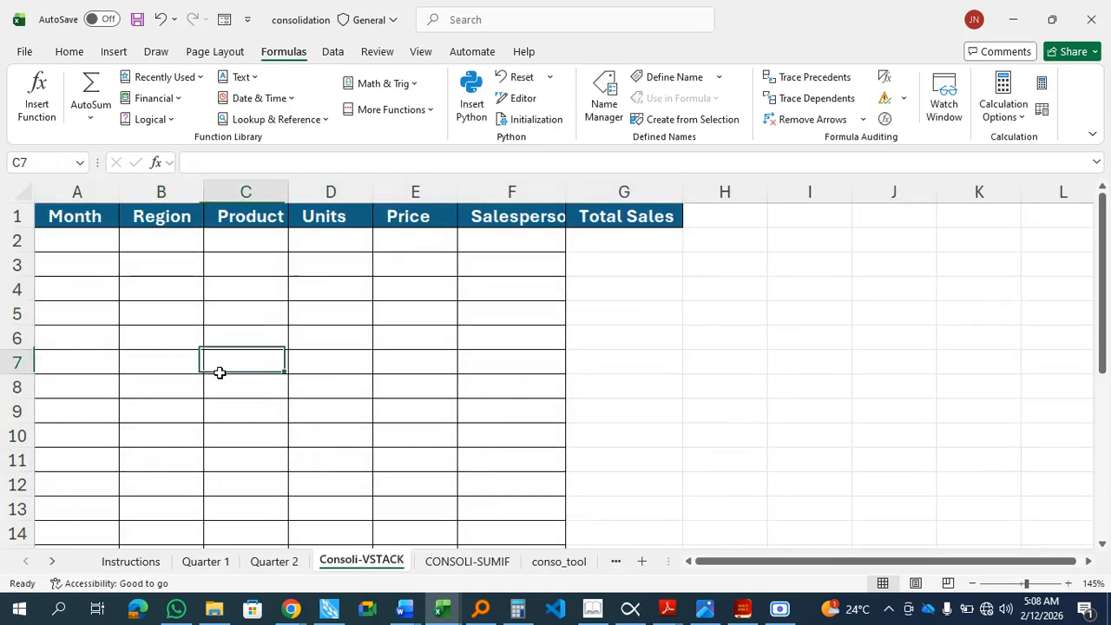
{"action": "left_click", "coordinate": [79, 238]}
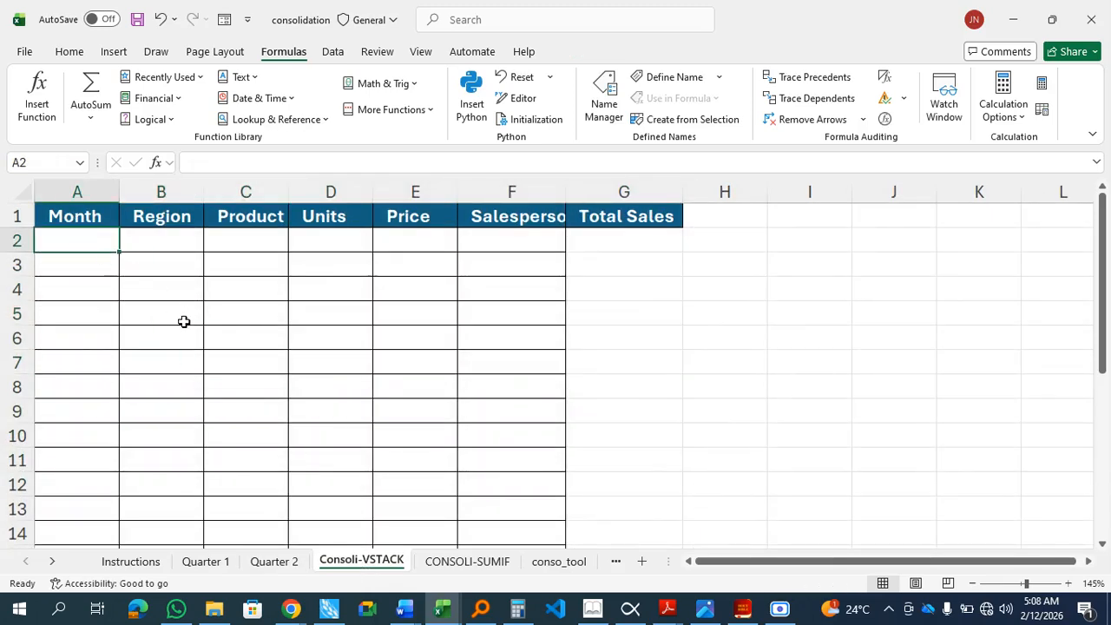
{"action": "left_click", "coordinate": [79, 265]}
{"action": "left_click", "coordinate": [68, 236]}
{"action": "left_click", "coordinate": [138, 300]}
{"action": "left_click", "coordinate": [81, 242]}
{"action": "type", "text": "="}
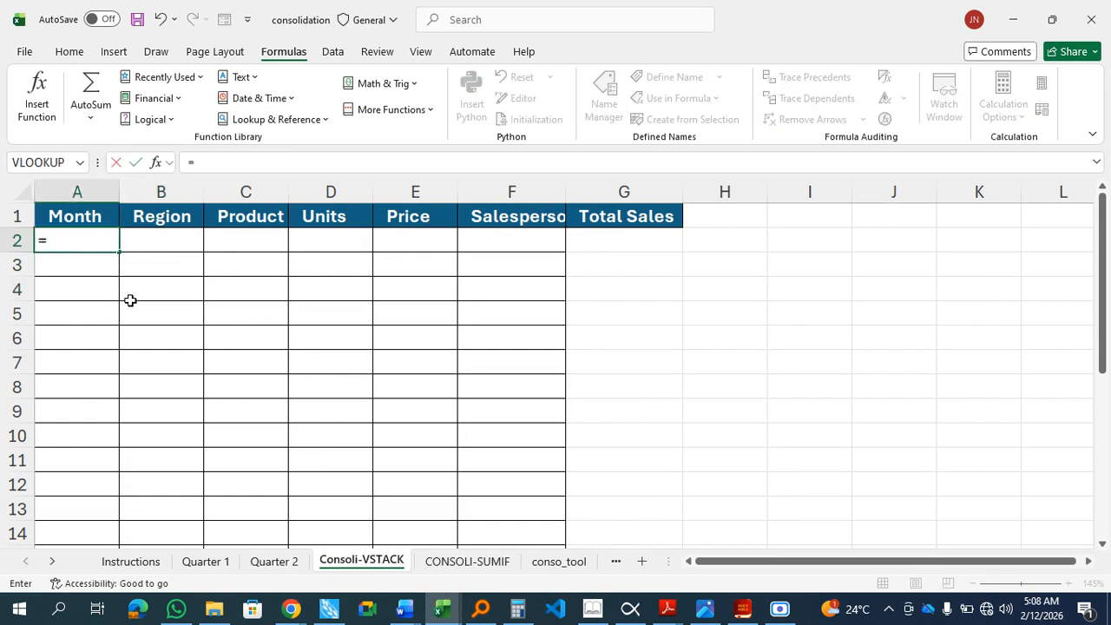
{"action": "type", "text": "vsta"}
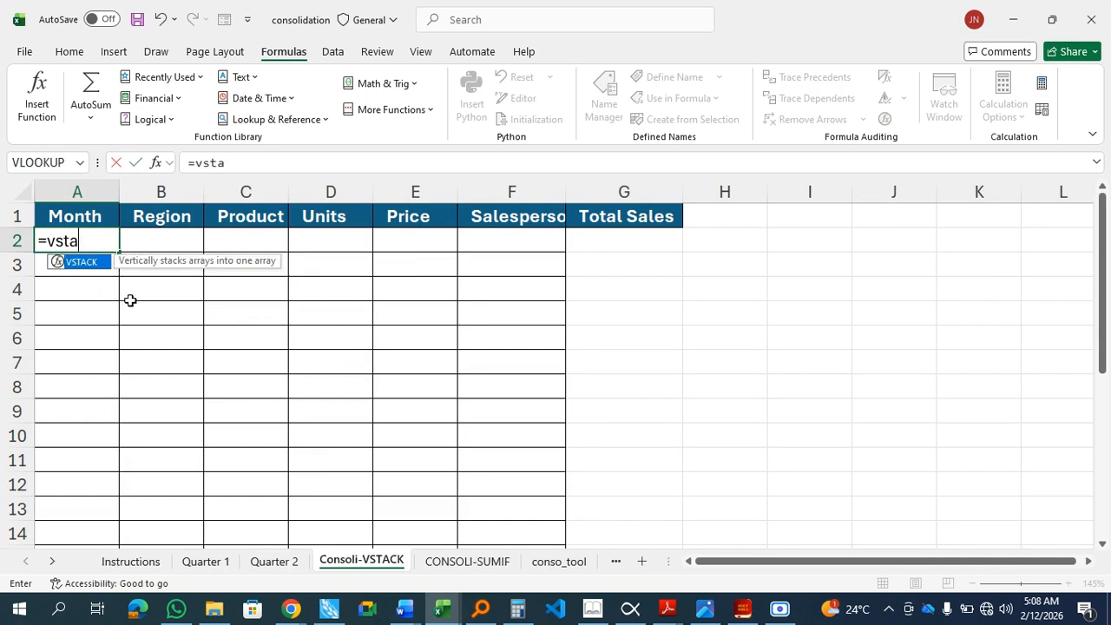
{"action": "type", "text": "ck("}
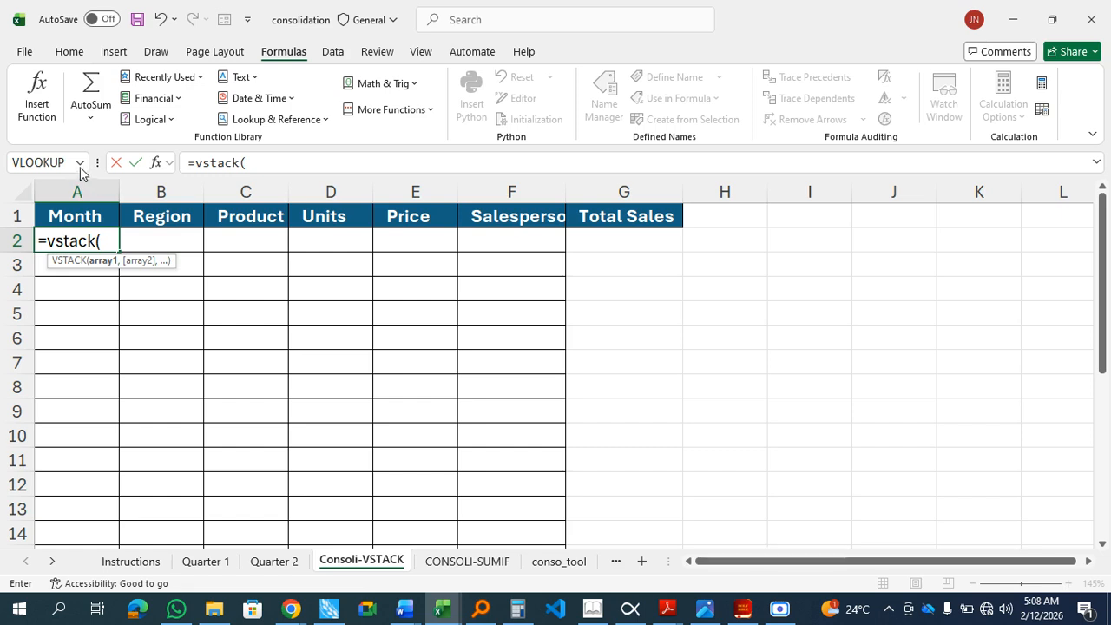
{"action": "type", "text": "qua"}
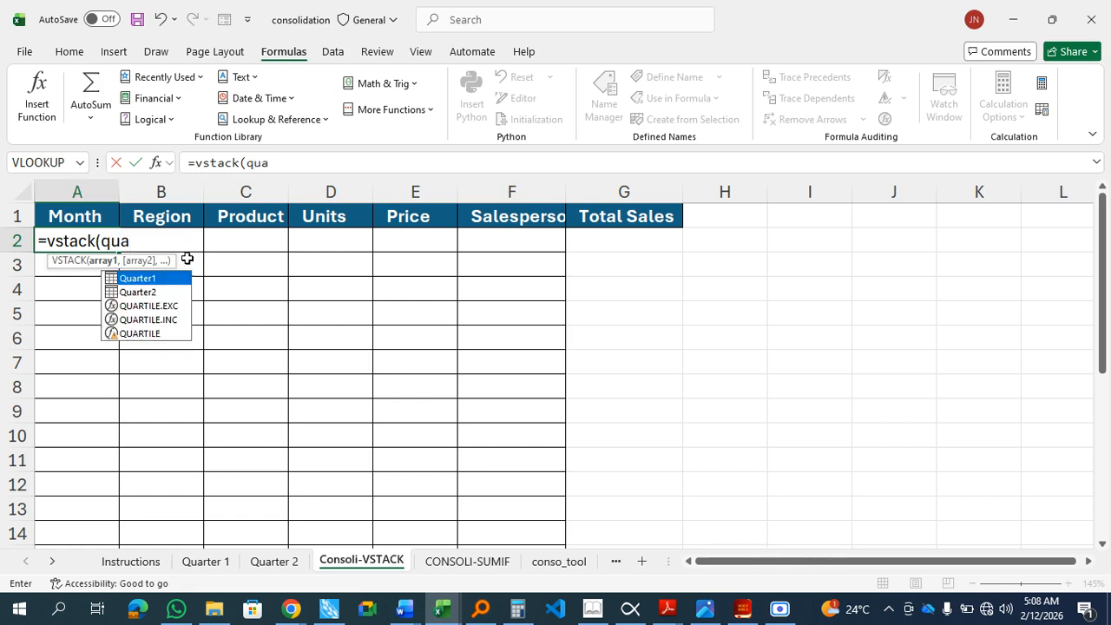
{"action": "double_click", "coordinate": [139, 279]}
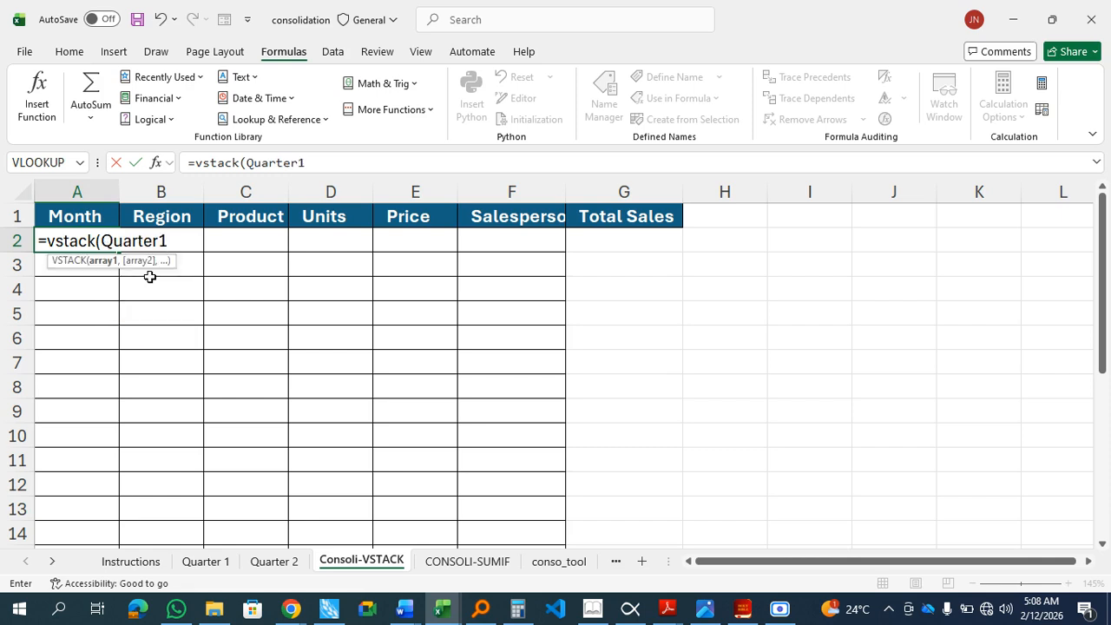
{"action": "type", "text": ","}
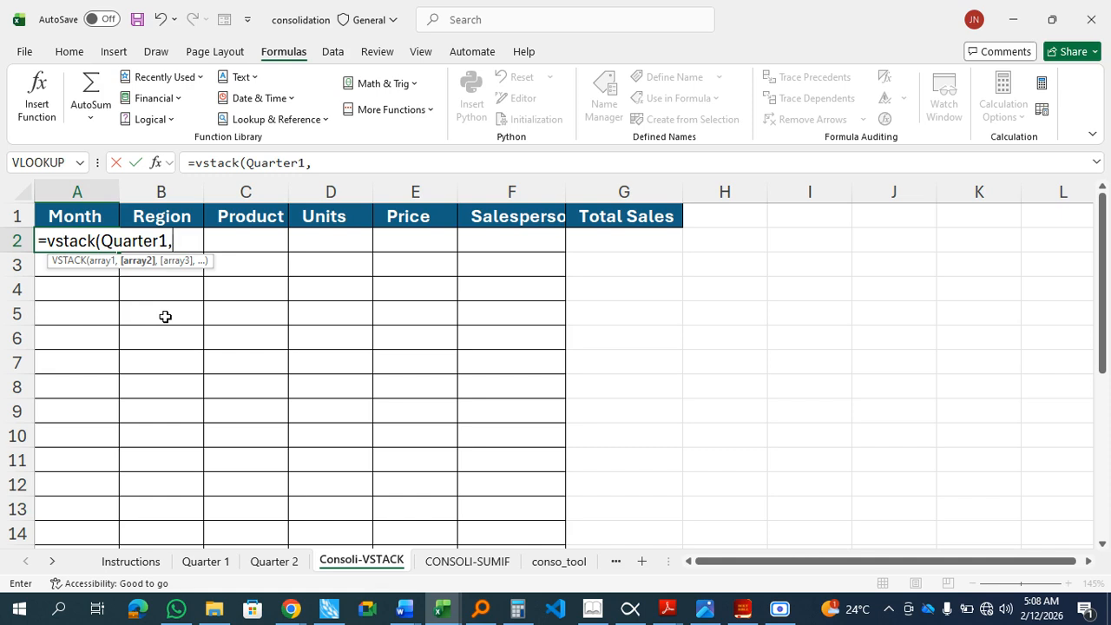
{"action": "type", "text": "qua"}
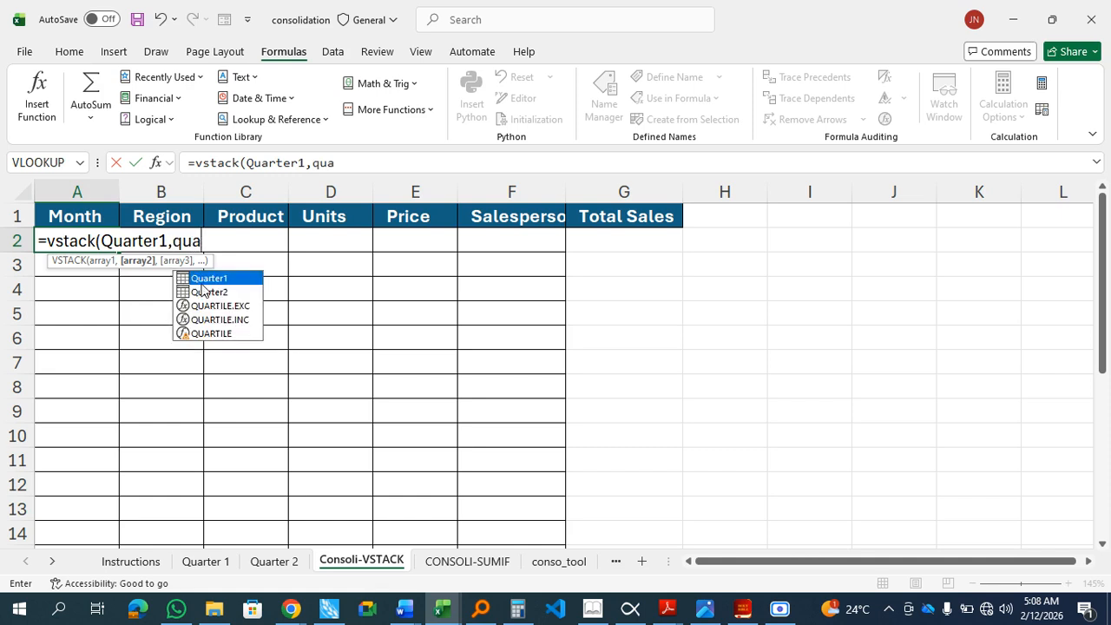
{"action": "double_click", "coordinate": [202, 293]}
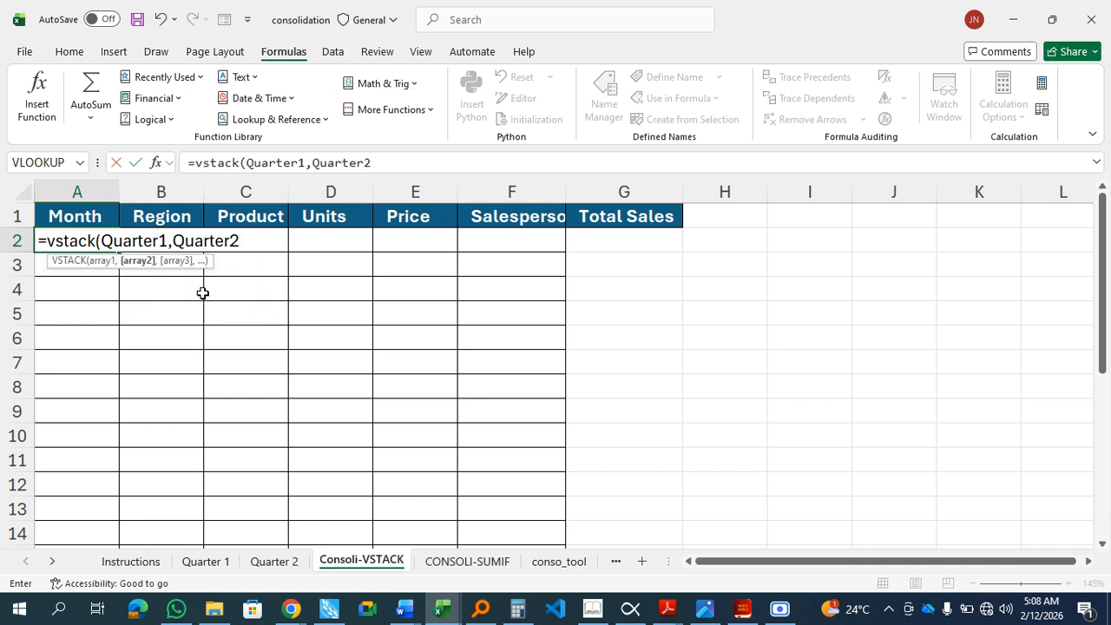
{"action": "type", "text": ")"}
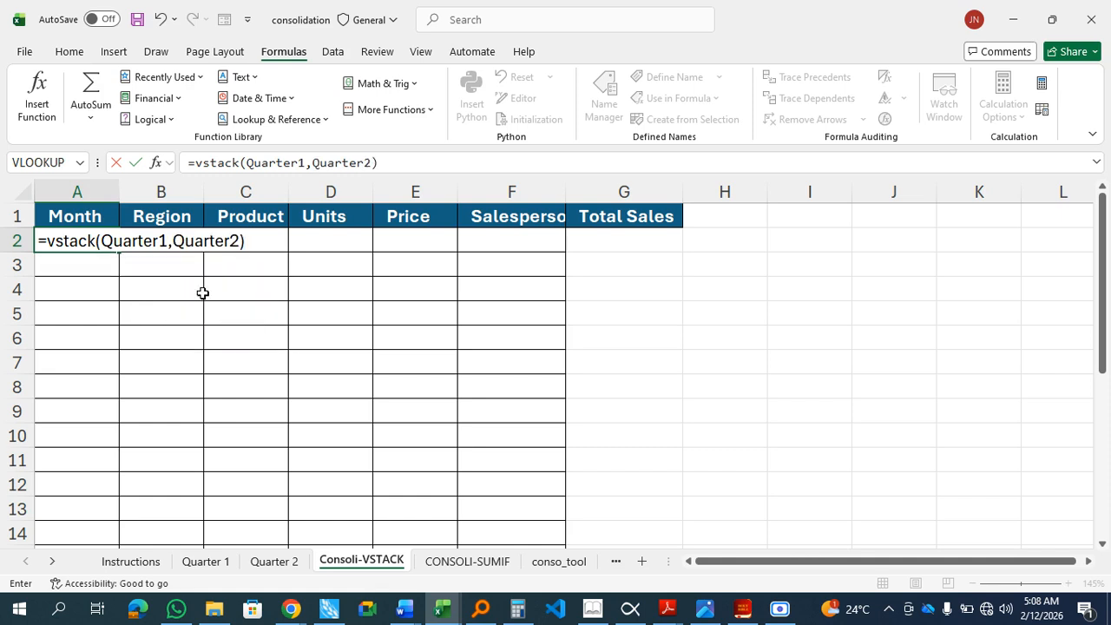
{"action": "key", "text": "Return"}
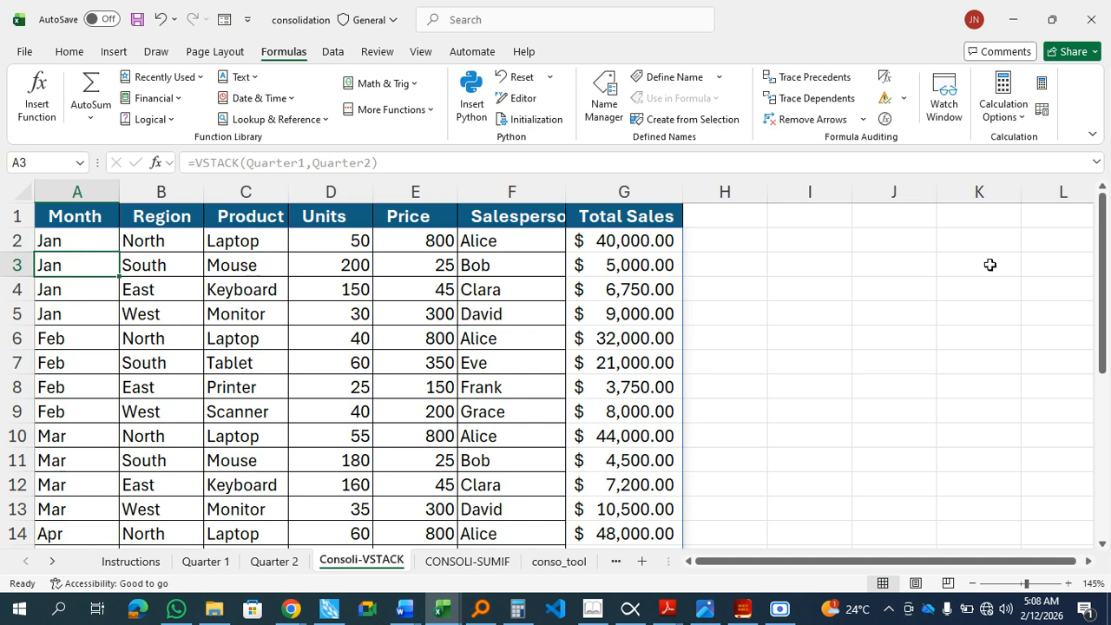
Step: Examine the stacked rows and check whether spilled cells such as G5 and E5 contain an editable formula
{"action": "left_click_drag", "start_coordinate": [1099, 239], "coordinate": [1106, 217]}
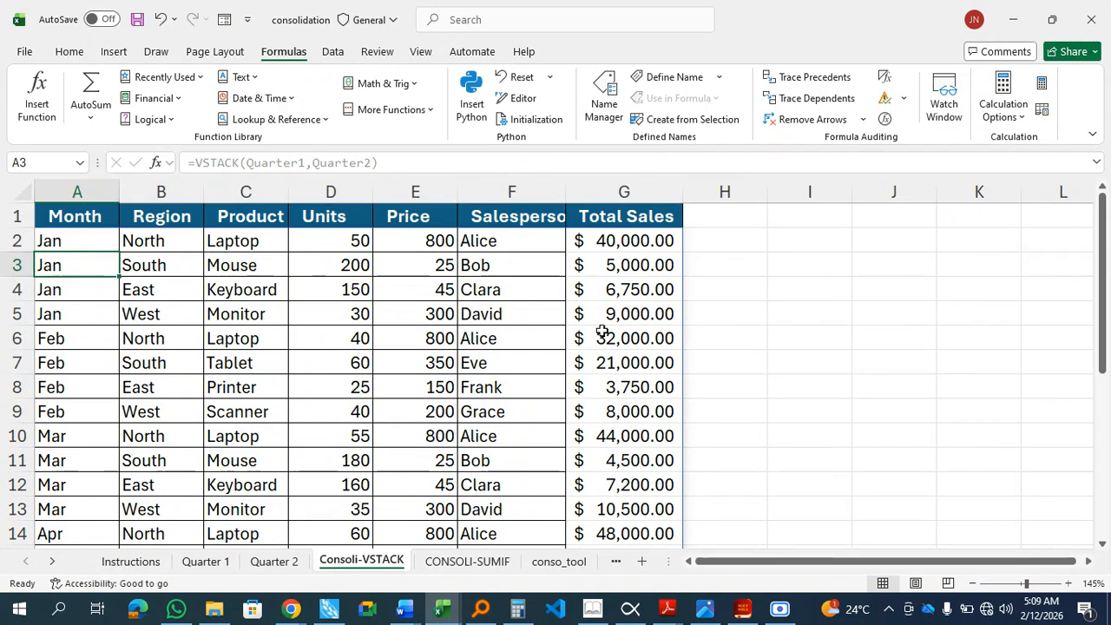
{"action": "left_click", "coordinate": [381, 392]}
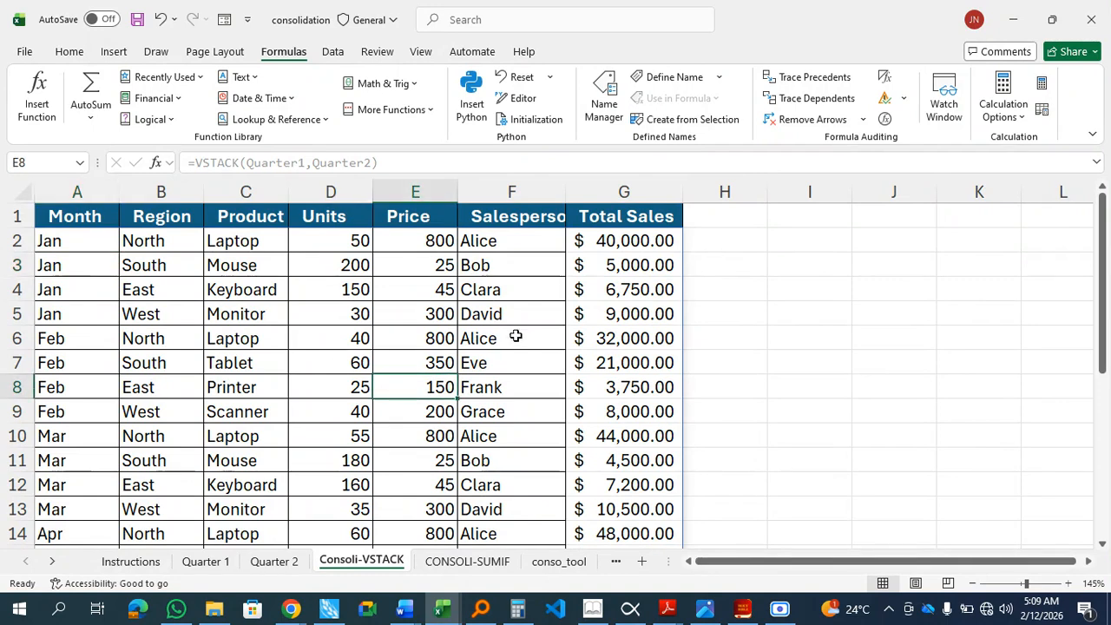
{"action": "left_click", "coordinate": [613, 305]}
{"action": "double_click", "coordinate": [613, 304]}
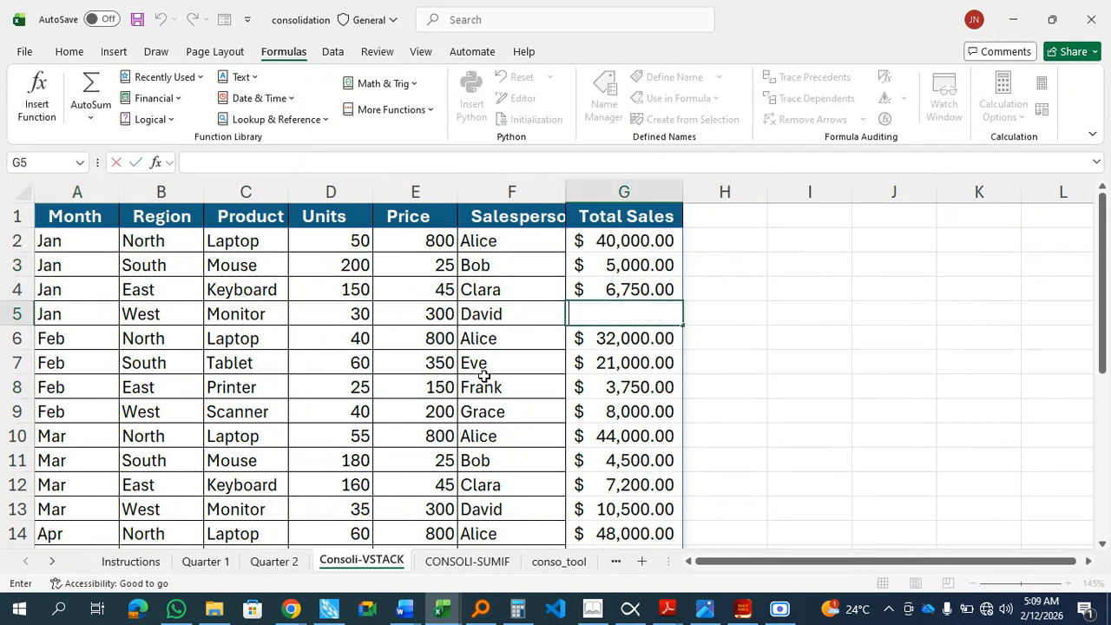
{"action": "left_click", "coordinate": [480, 410]}
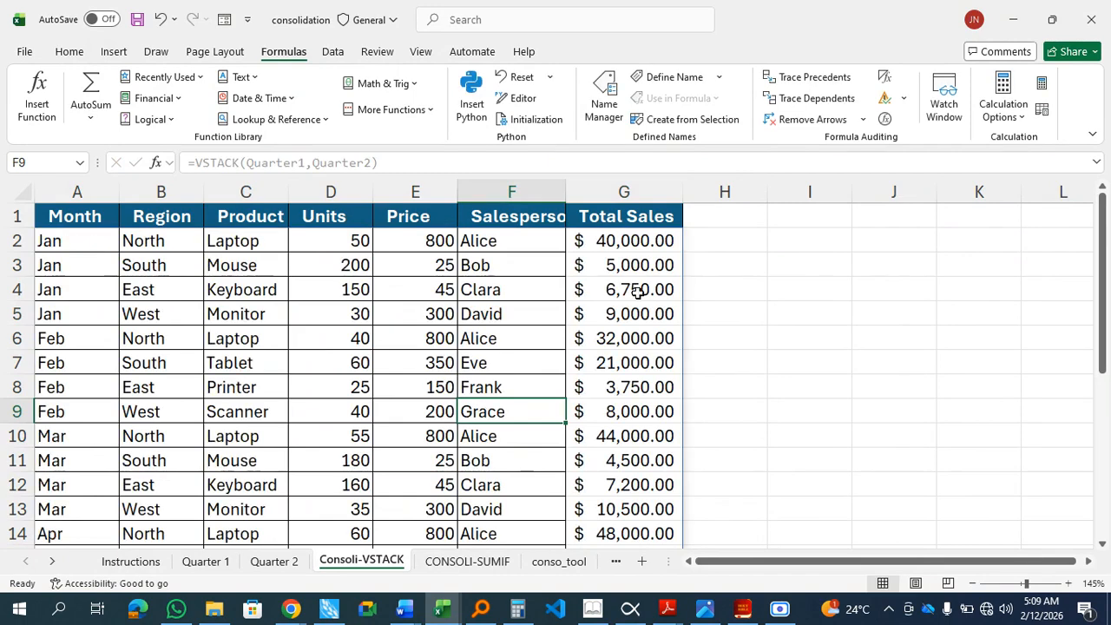
{"action": "left_click", "coordinate": [546, 318]}
{"action": "left_click", "coordinate": [599, 310]}
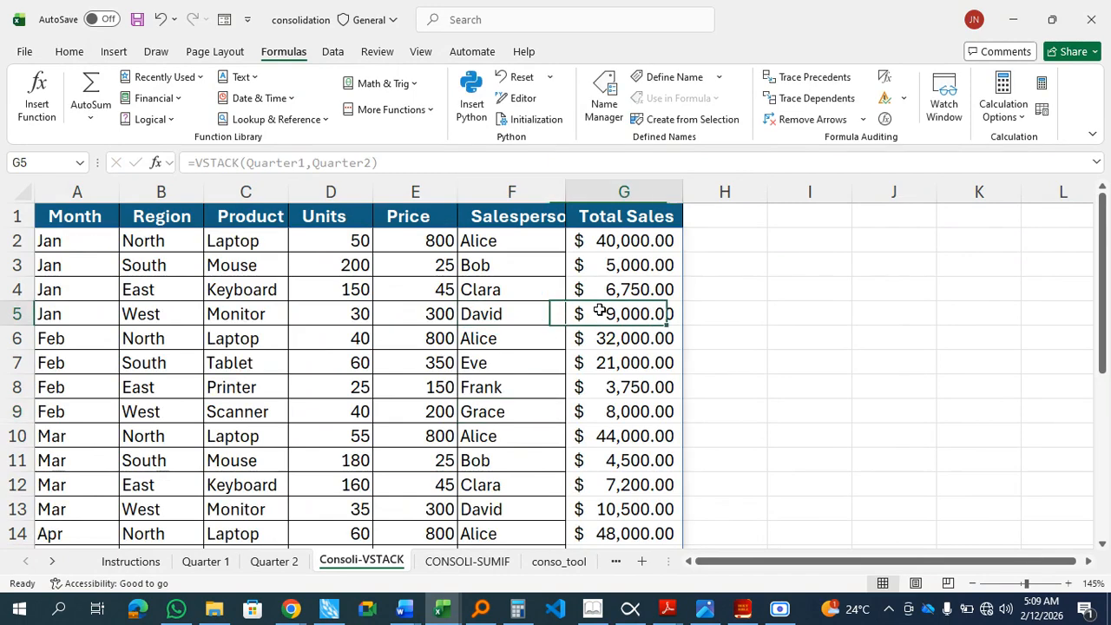
{"action": "left_click", "coordinate": [502, 306]}
{"action": "left_click", "coordinate": [437, 313]}
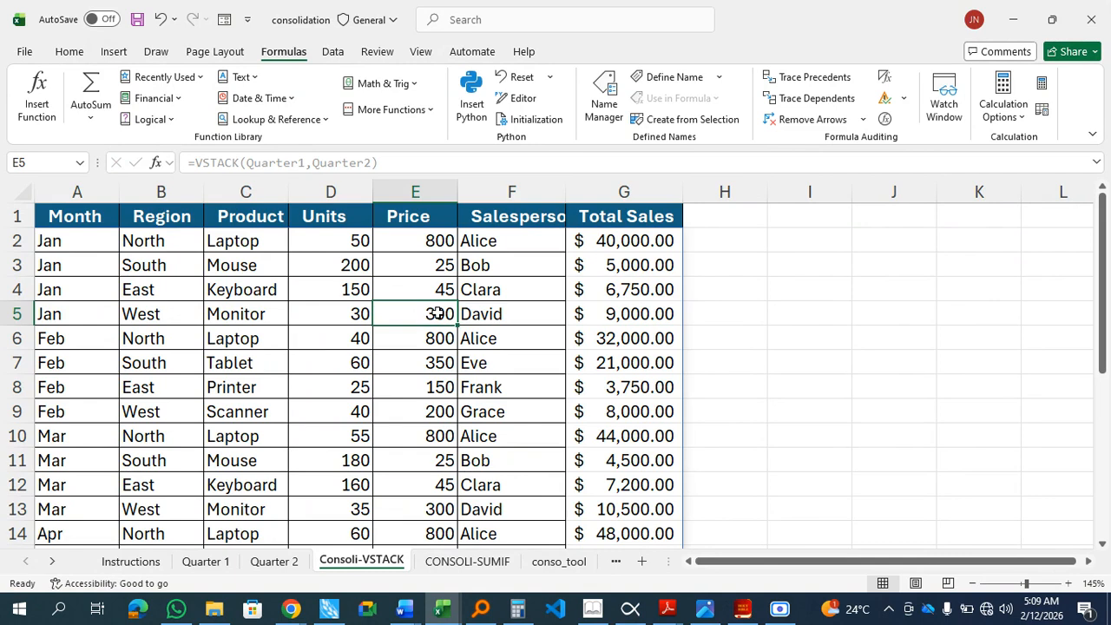
{"action": "left_click", "coordinate": [351, 163]}
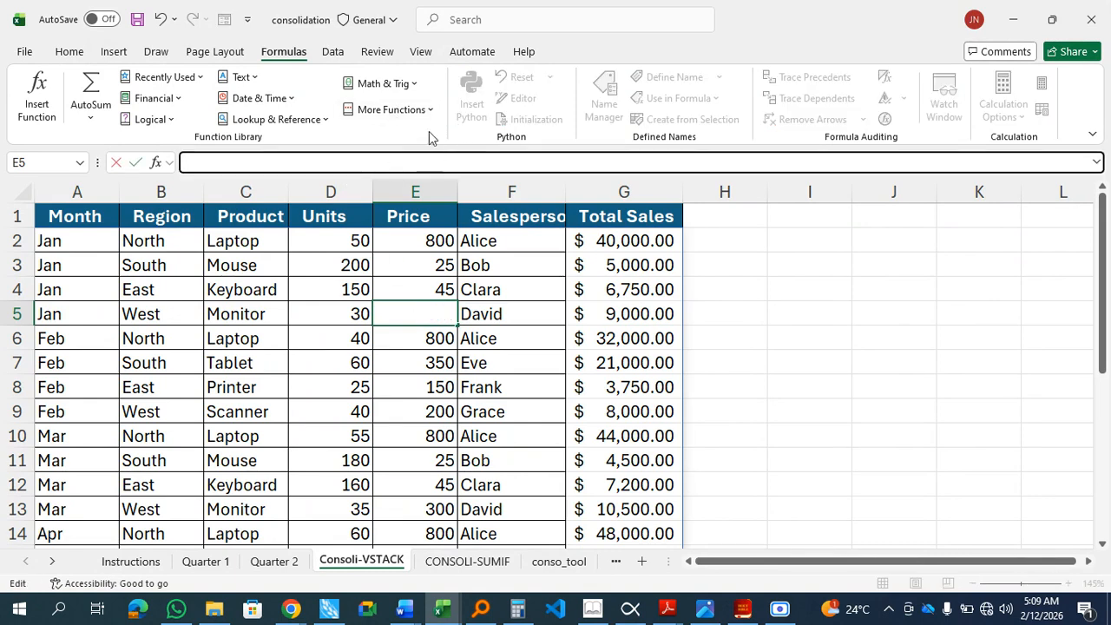
{"action": "left_click", "coordinate": [501, 401]}
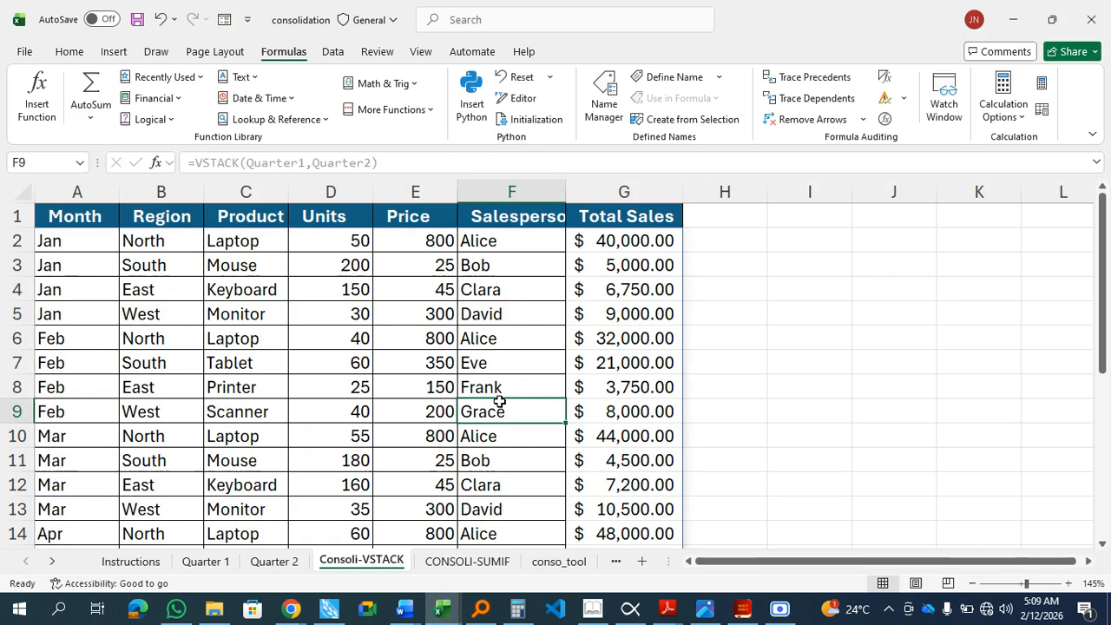
Step: Compare the VSTACK formula in A2 with how it appears in the spilled cells D6 and D7
{"action": "left_click", "coordinate": [64, 241]}
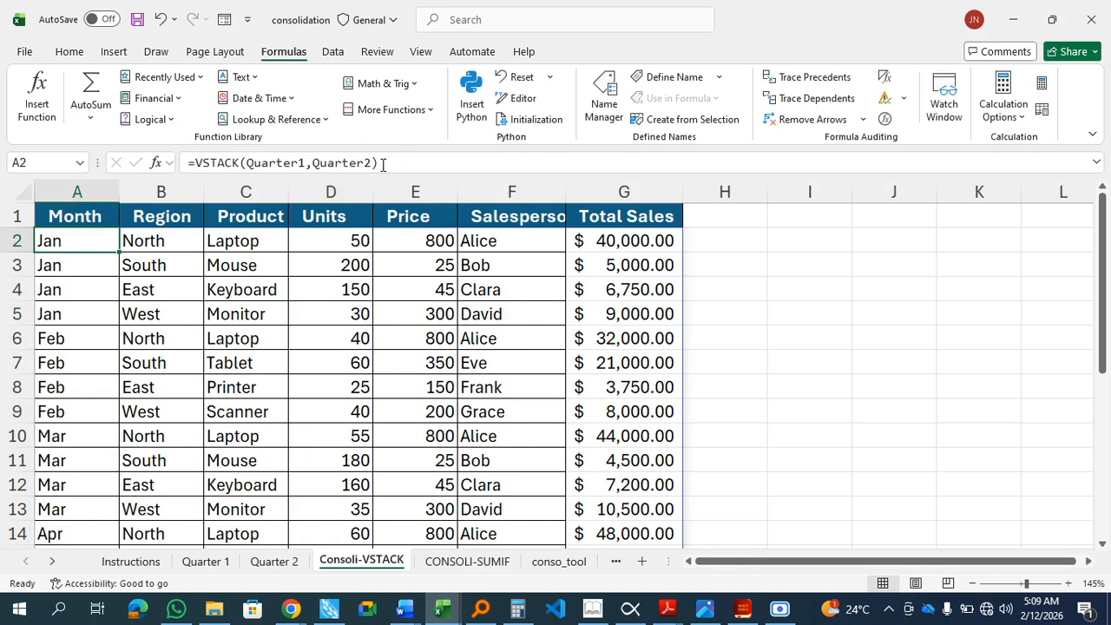
{"action": "left_click", "coordinate": [359, 333]}
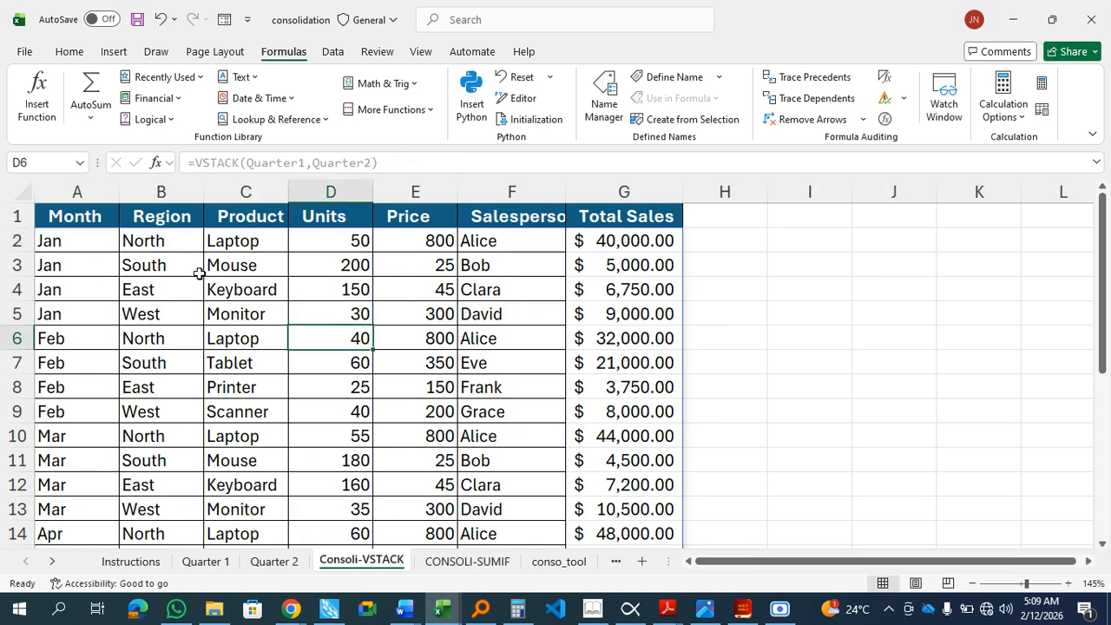
{"action": "left_click", "coordinate": [98, 244]}
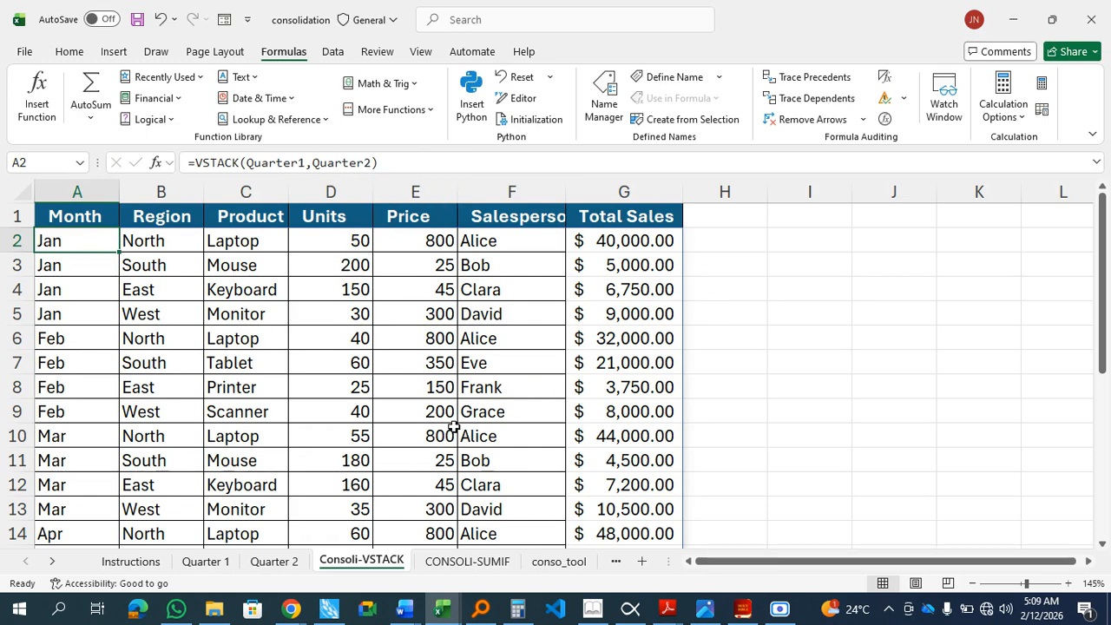
{"action": "left_click", "coordinate": [308, 372]}
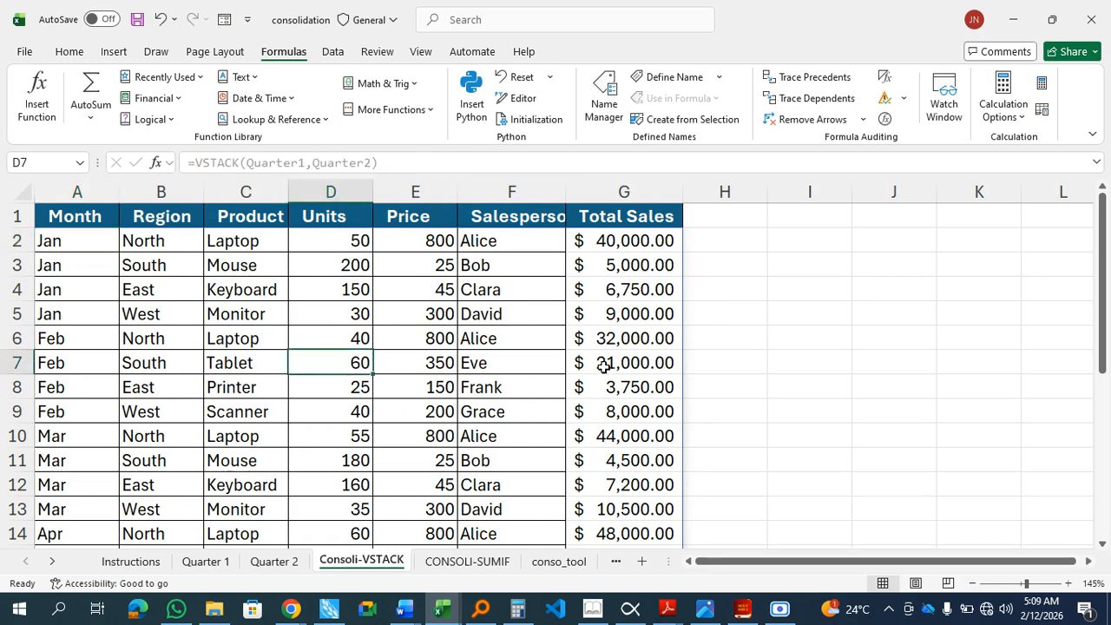
{"action": "left_click", "coordinate": [74, 241]}
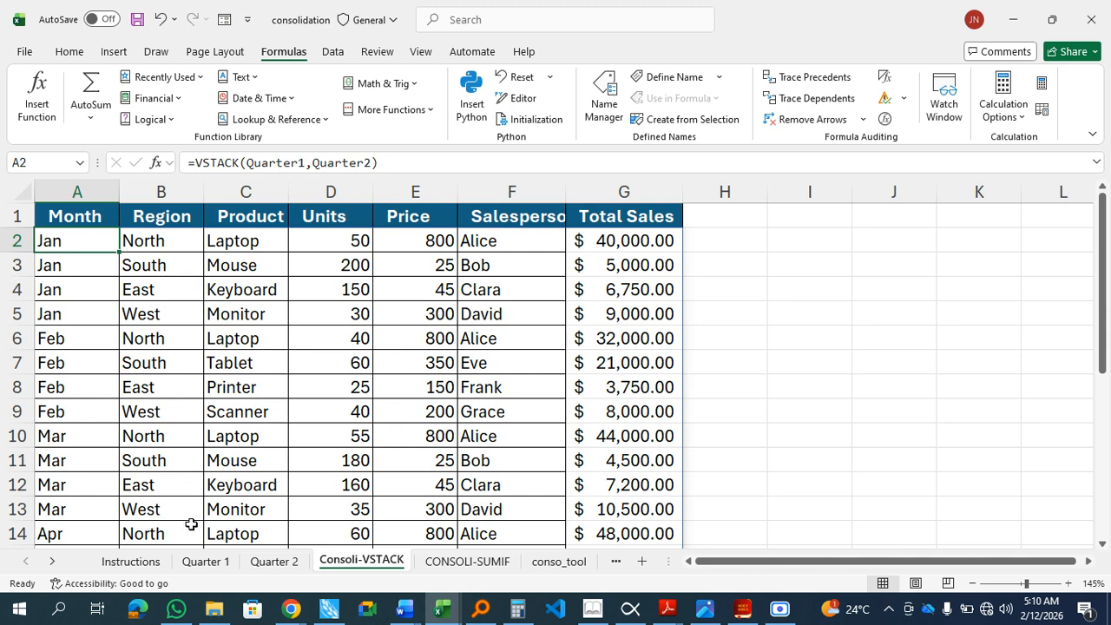
Step: Compare the source tables on the Quarter 1 and Quarter 2 sheets with the stacked data in Consoli-VSTACK
{"action": "left_click", "coordinate": [198, 564]}
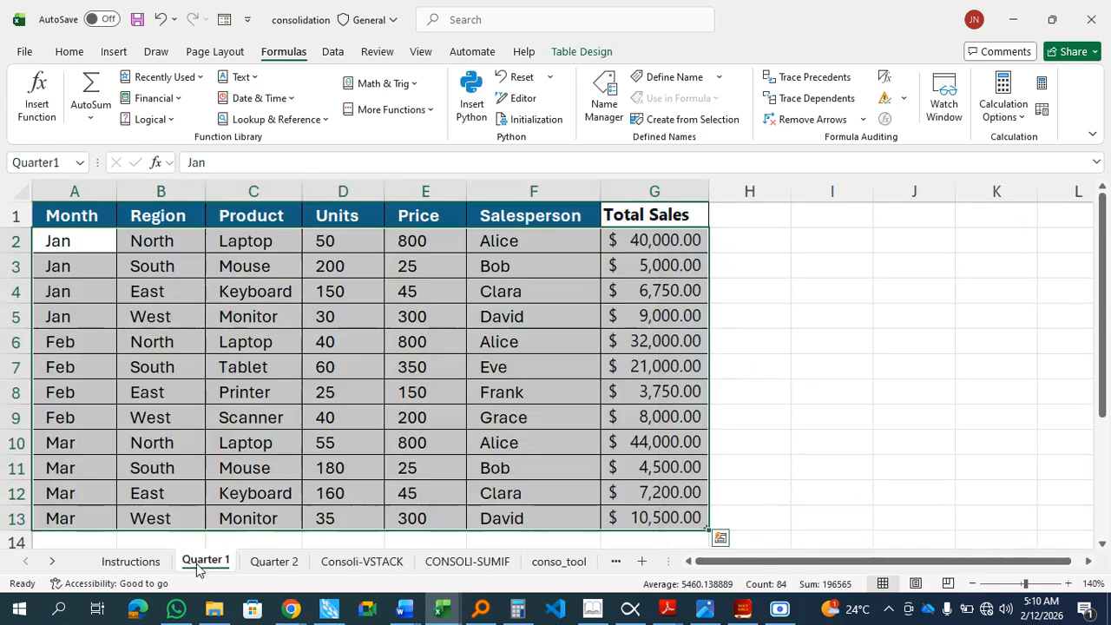
{"action": "left_click", "coordinate": [276, 565]}
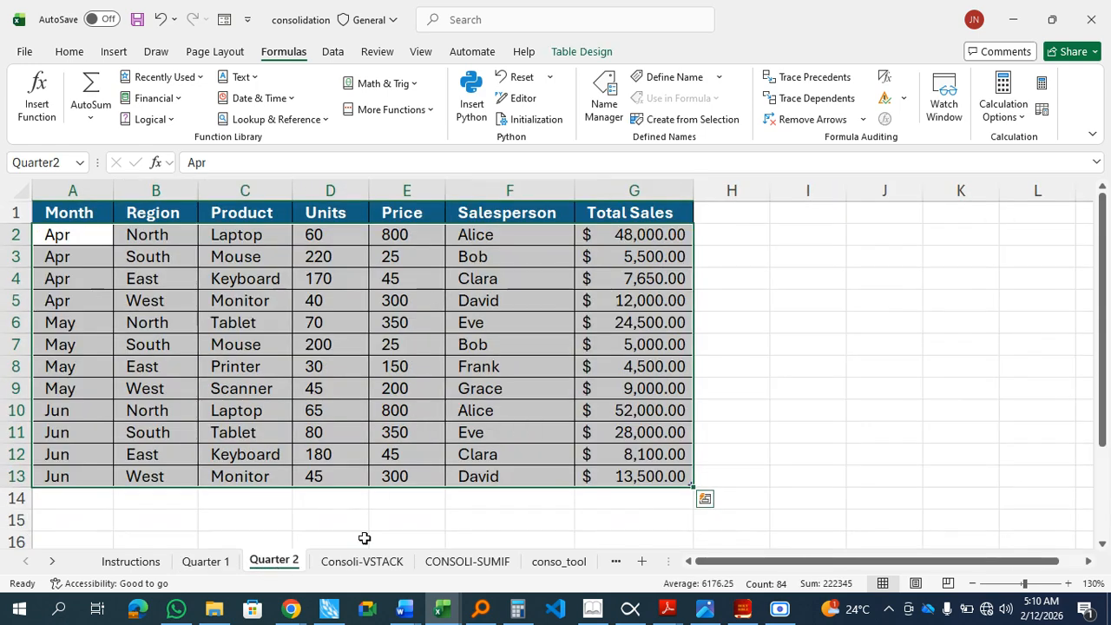
{"action": "left_click", "coordinate": [367, 564]}
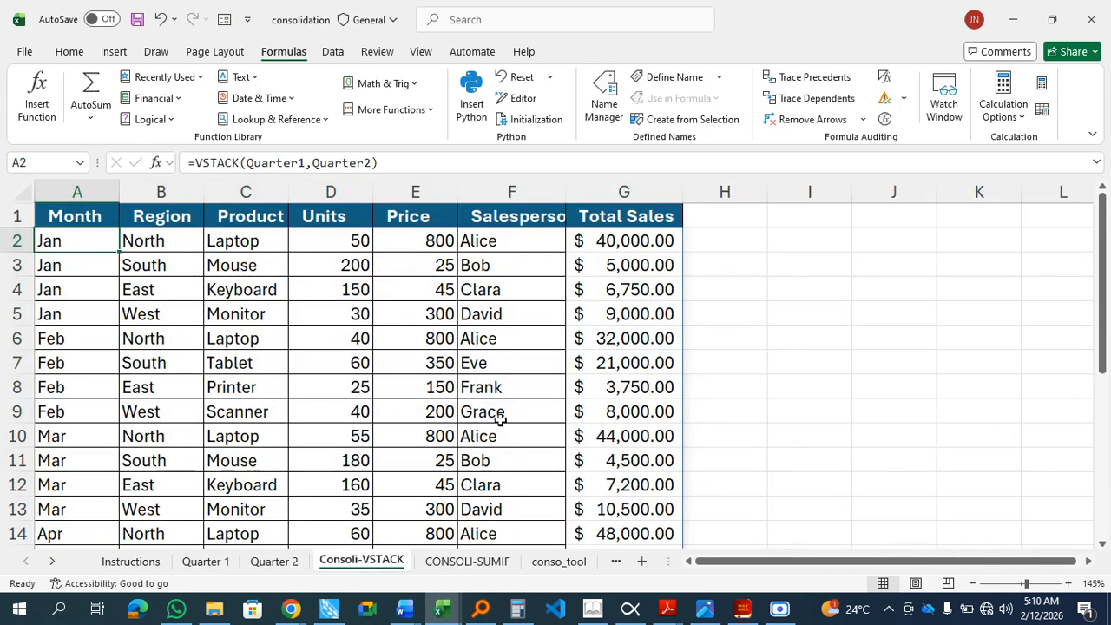
{"action": "left_click", "coordinate": [779, 612]}
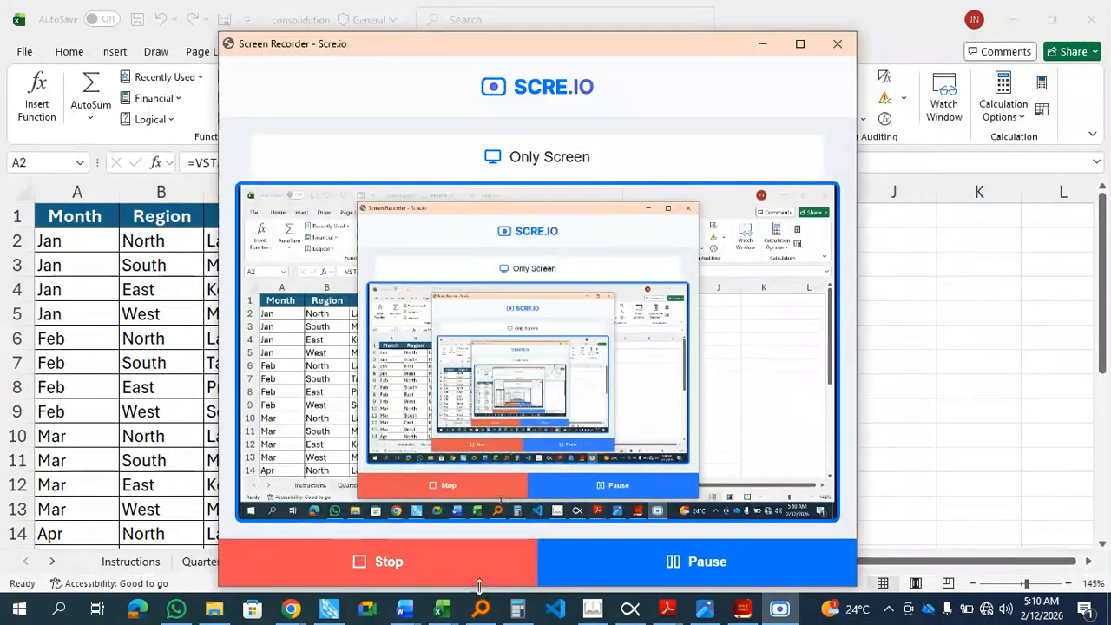